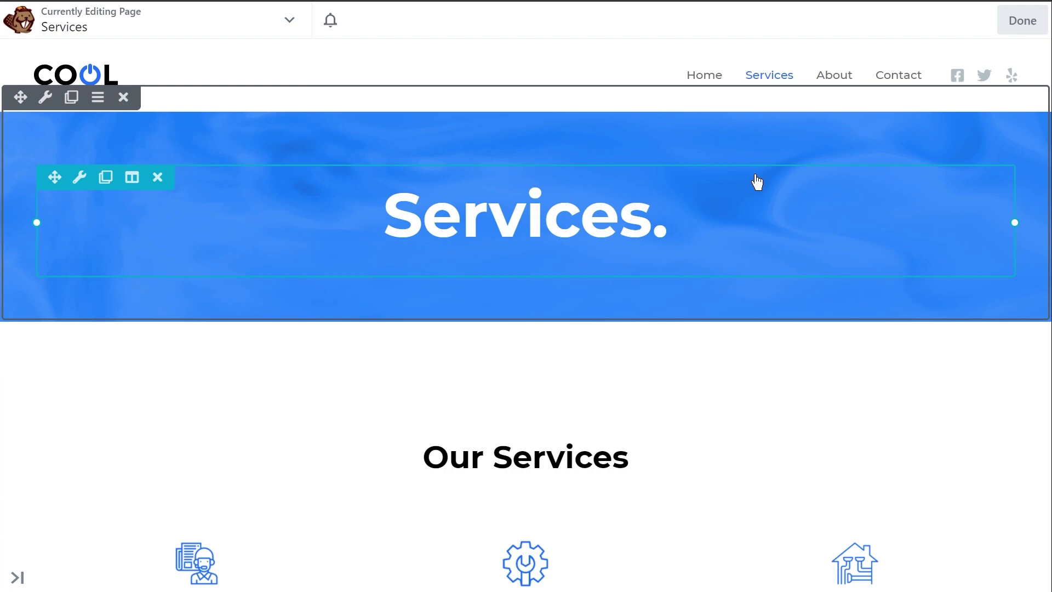
Step: Scroll through the Beaver Builder template cards in Astra Starter Templates to browse the designs
{"action": "scroll", "coordinate": [757, 181], "scroll_direction": "down", "scroll_amount": 5}
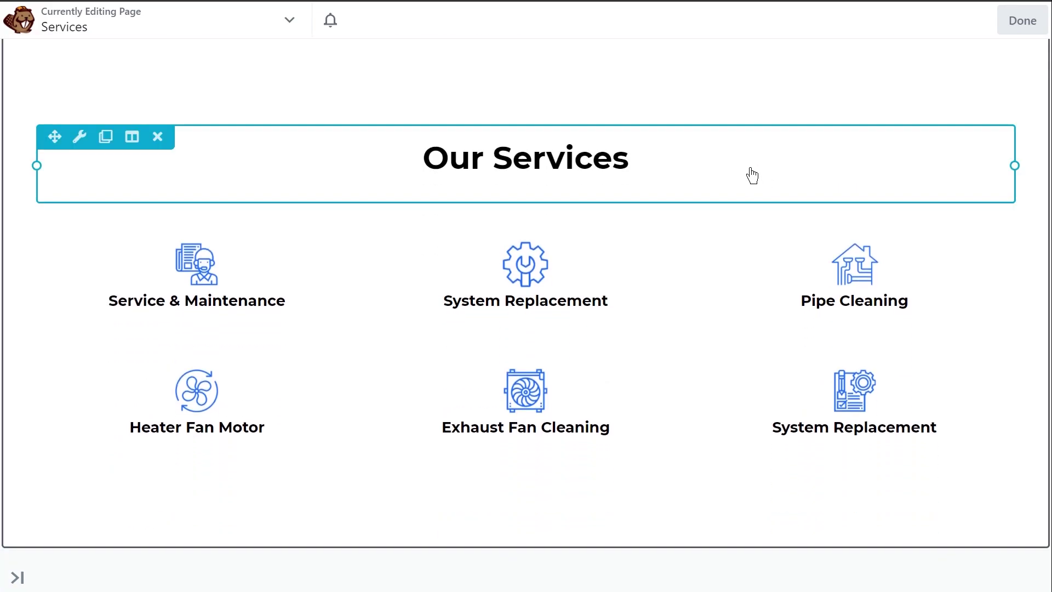
{"action": "scroll", "coordinate": [756, 186], "scroll_direction": "down", "scroll_amount": 10}
{"action": "scroll", "coordinate": [762, 187], "scroll_direction": "up", "scroll_amount": 15}
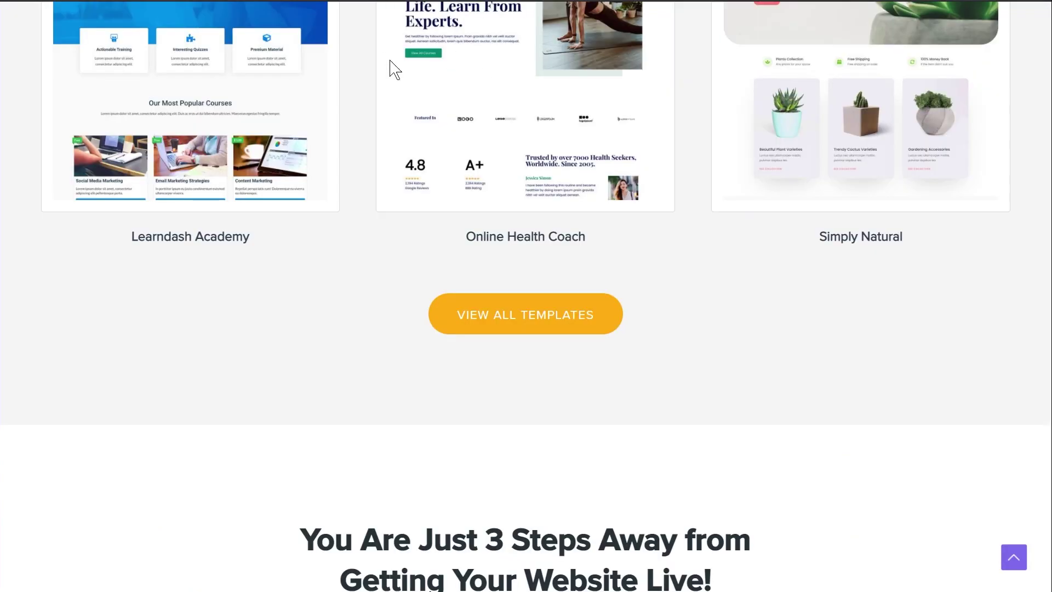
{"action": "scroll", "coordinate": [691, 277], "scroll_direction": "up", "scroll_amount": 20}
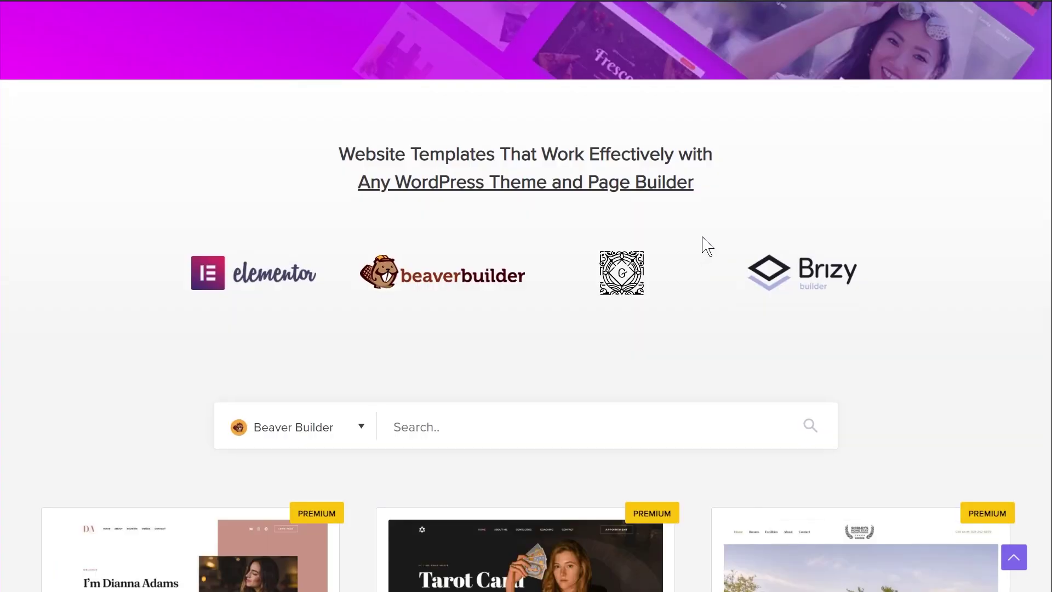
{"action": "scroll", "coordinate": [704, 247], "scroll_direction": "down", "scroll_amount": 5}
{"action": "scroll", "coordinate": [701, 237], "scroll_direction": "down", "scroll_amount": 1}
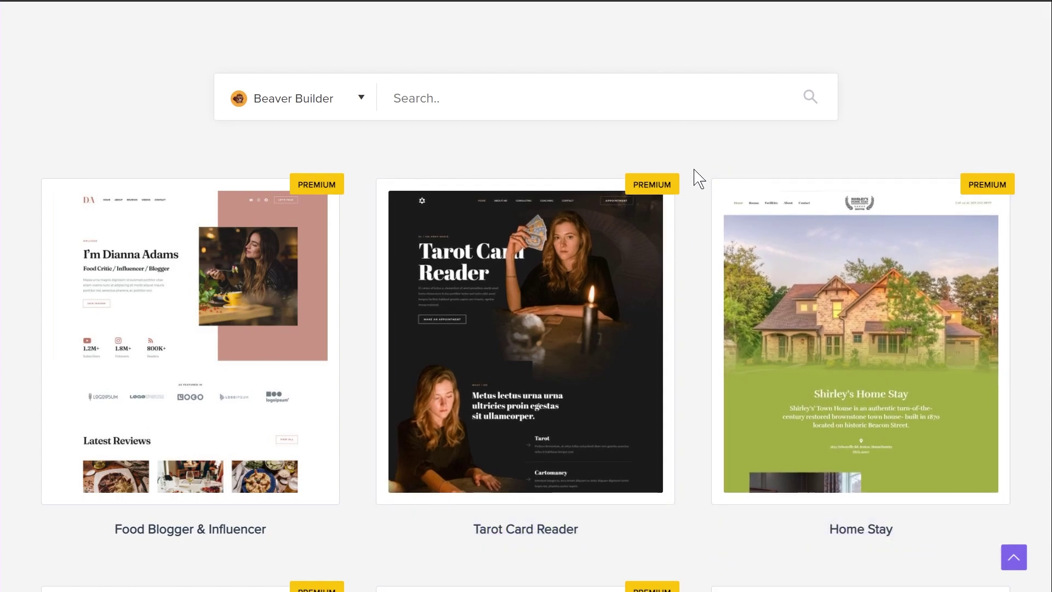
{"action": "scroll", "coordinate": [688, 174], "scroll_direction": "down", "scroll_amount": 5}
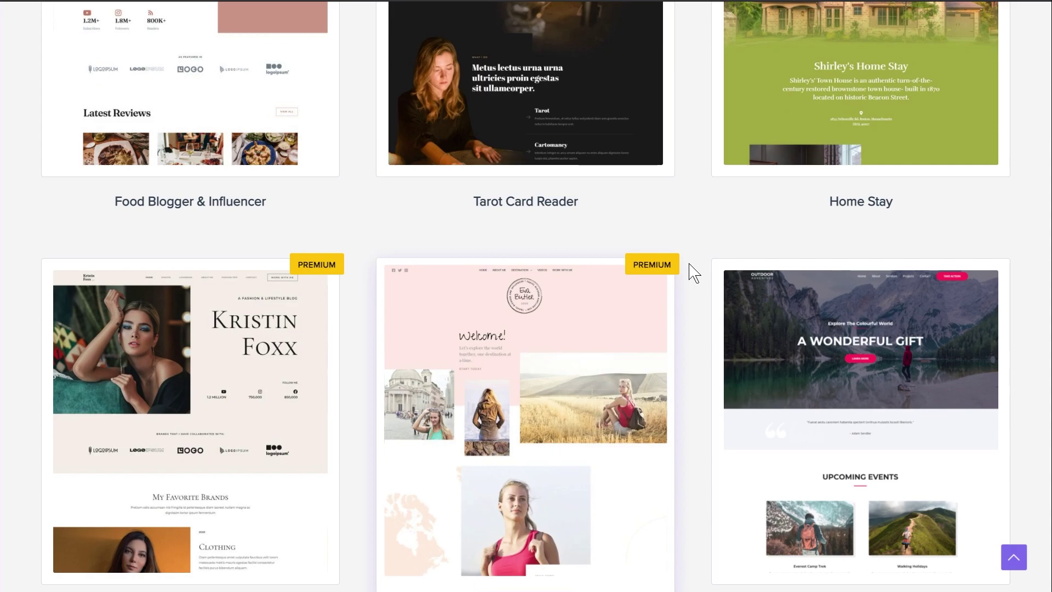
{"action": "scroll", "coordinate": [692, 272], "scroll_direction": "down", "scroll_amount": 3}
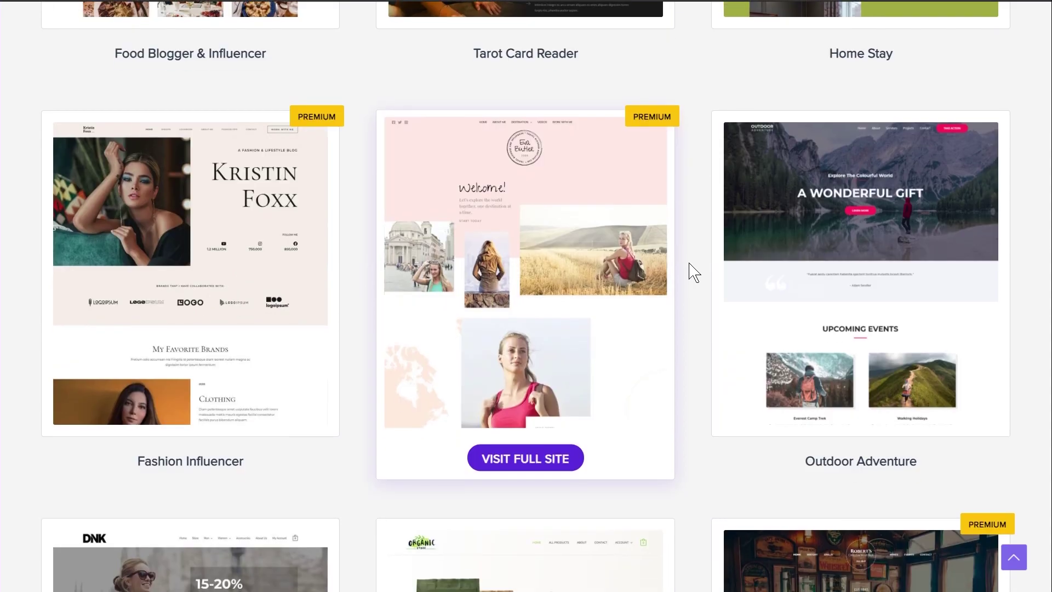
{"action": "scroll", "coordinate": [685, 315], "scroll_direction": "down", "scroll_amount": 1}
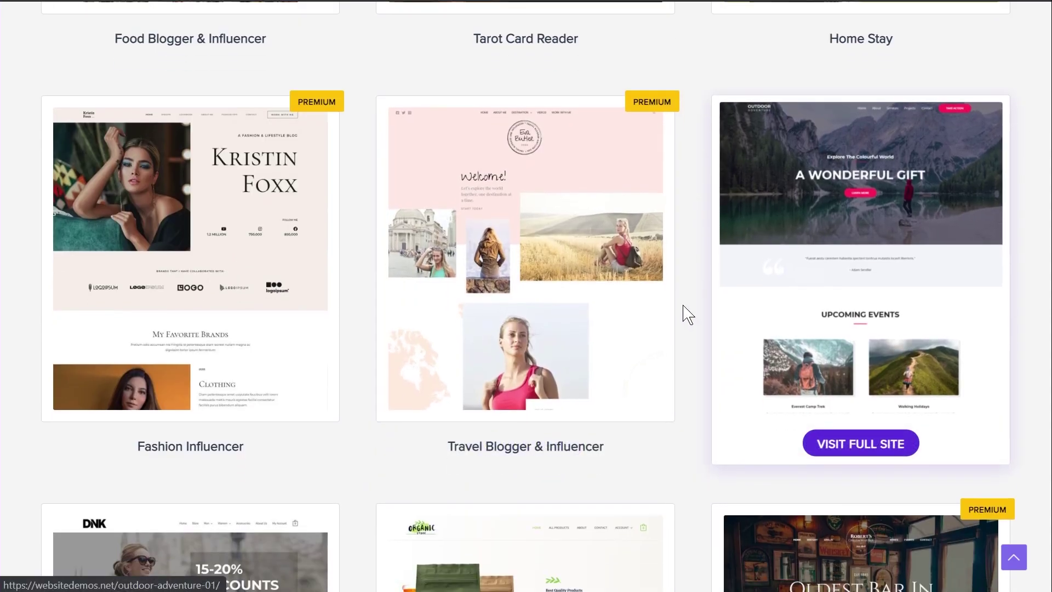
{"action": "scroll", "coordinate": [689, 315], "scroll_direction": "down", "scroll_amount": 6}
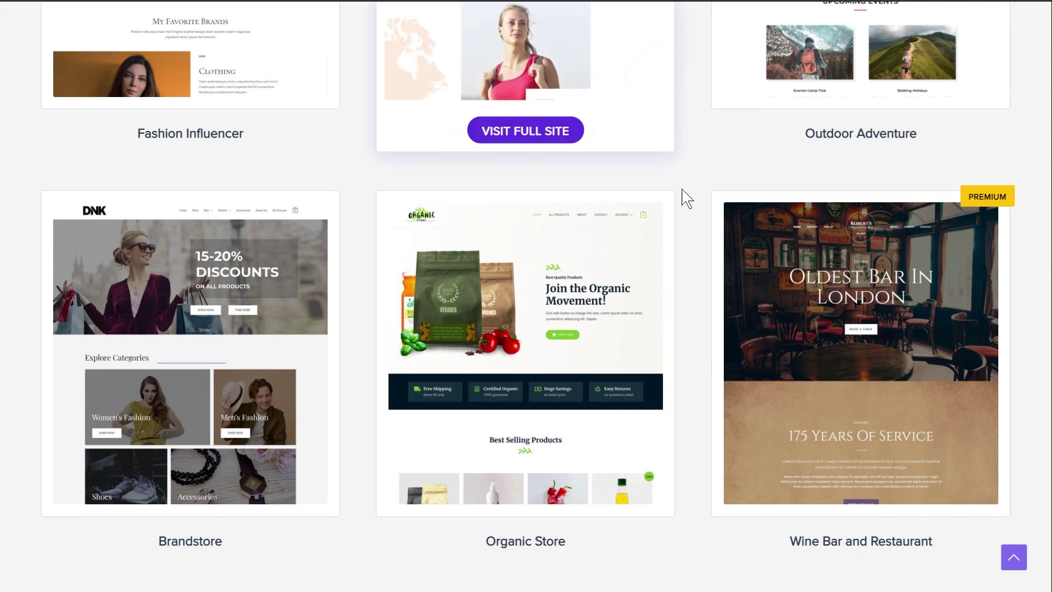
{"action": "scroll", "coordinate": [695, 199], "scroll_direction": "up", "scroll_amount": 3}
{"action": "scroll", "coordinate": [700, 200], "scroll_direction": "up", "scroll_amount": 6}
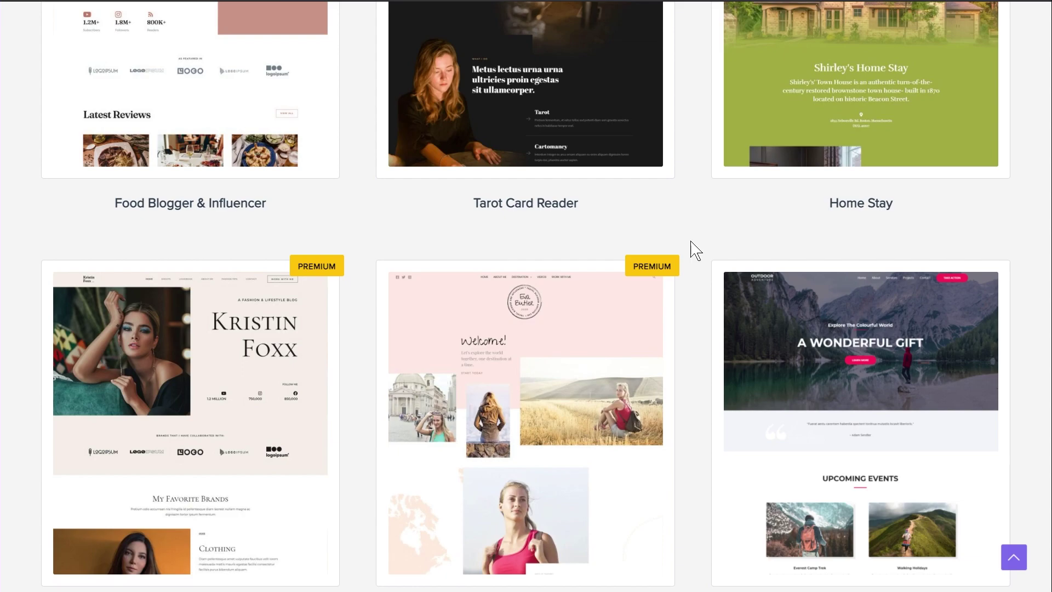
{"action": "scroll", "coordinate": [695, 251], "scroll_direction": "up", "scroll_amount": 6}
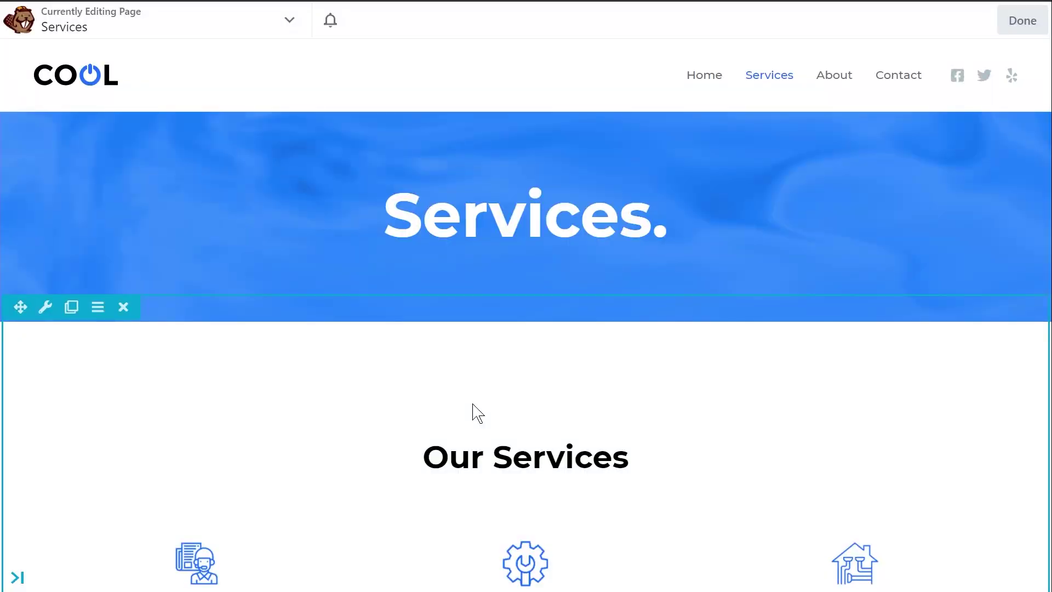
Step: Scroll down the Services page past the six service items, FAQs and contact details
{"action": "scroll", "coordinate": [627, 353], "scroll_direction": "down", "scroll_amount": 6}
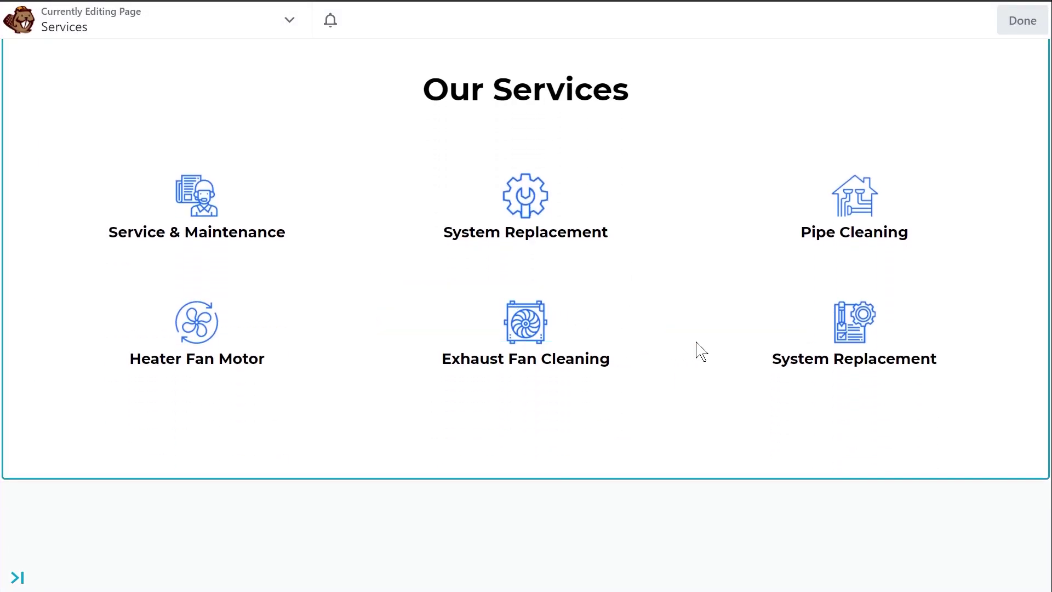
{"action": "scroll", "coordinate": [707, 347], "scroll_direction": "down", "scroll_amount": 5}
{"action": "scroll", "coordinate": [762, 334], "scroll_direction": "down", "scroll_amount": 9}
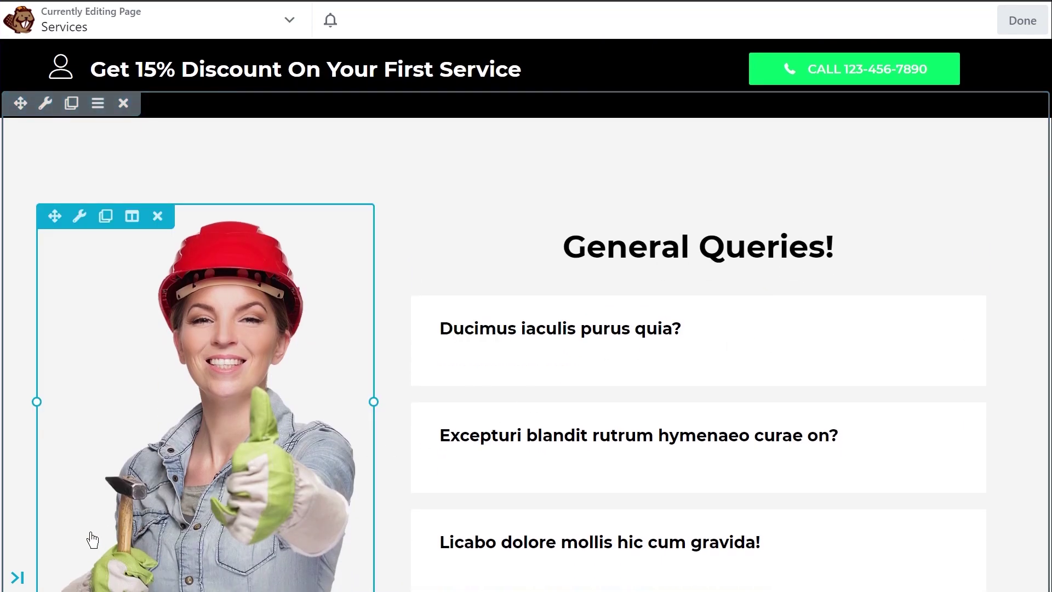
{"action": "scroll", "coordinate": [610, 442], "scroll_direction": "down", "scroll_amount": 7}
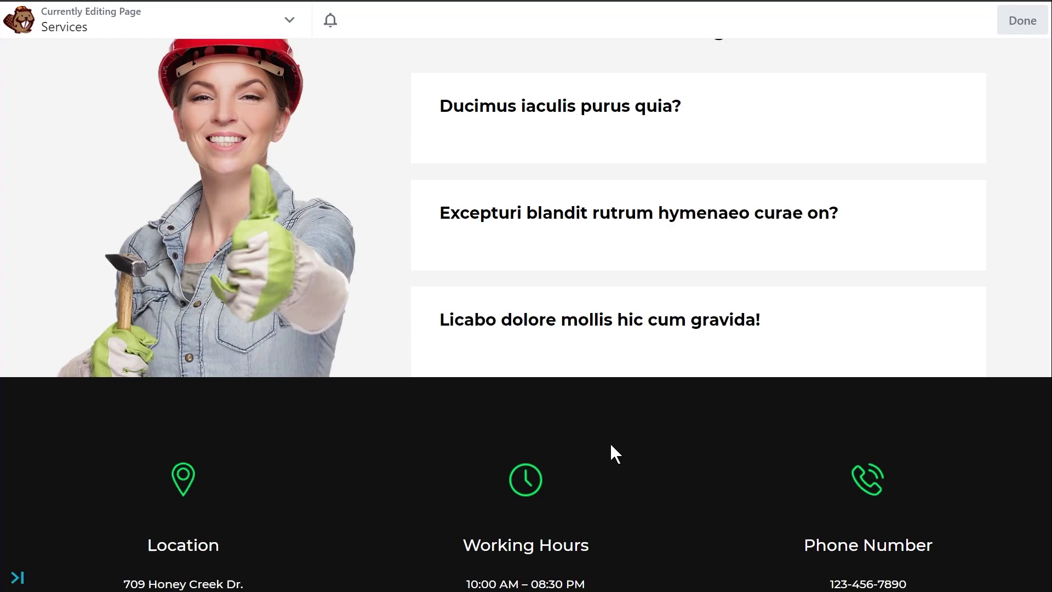
{"action": "scroll", "coordinate": [676, 414], "scroll_direction": "up", "scroll_amount": 20}
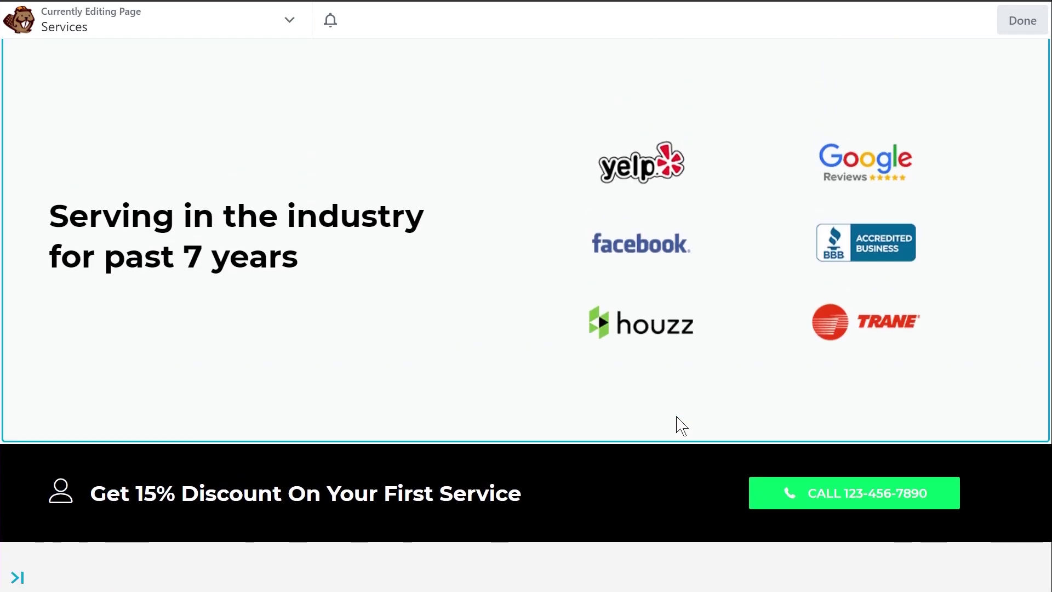
{"action": "scroll", "coordinate": [684, 422], "scroll_direction": "down", "scroll_amount": 6}
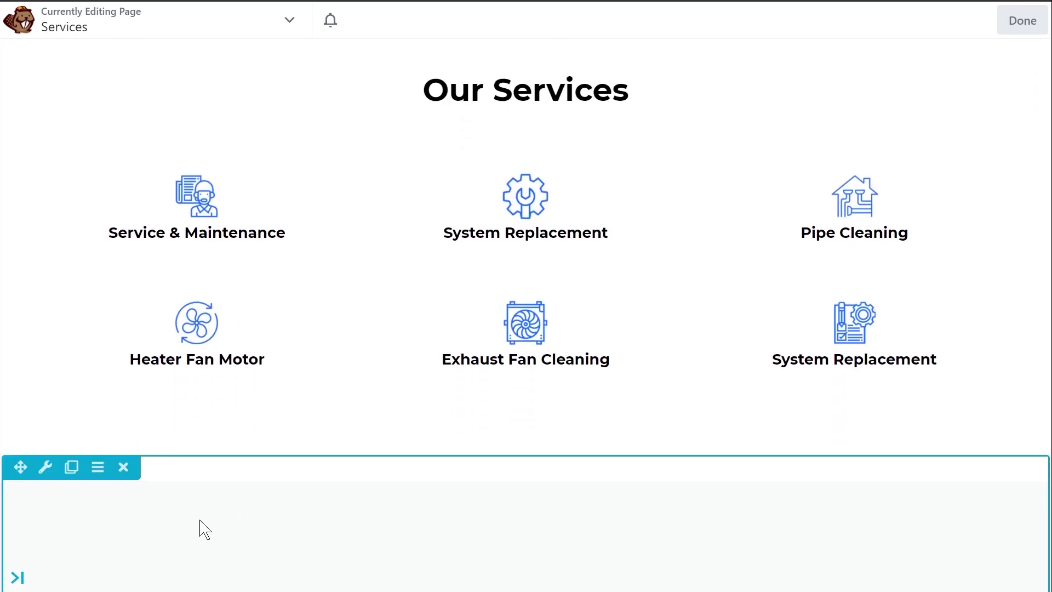
{"action": "left_click", "coordinate": [16, 578]}
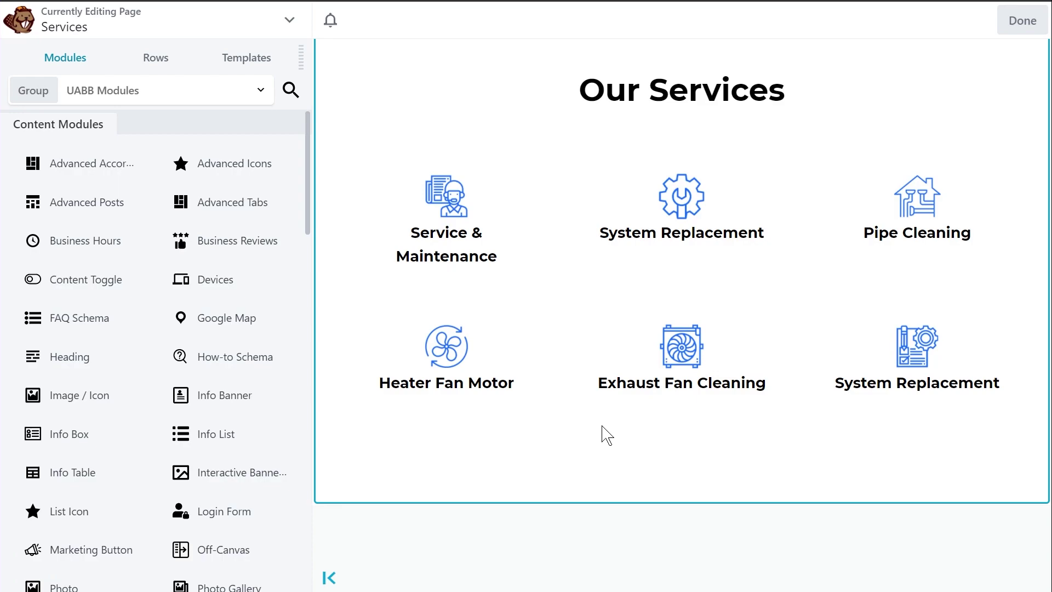
{"action": "scroll", "coordinate": [704, 274], "scroll_direction": "down", "scroll_amount": 12}
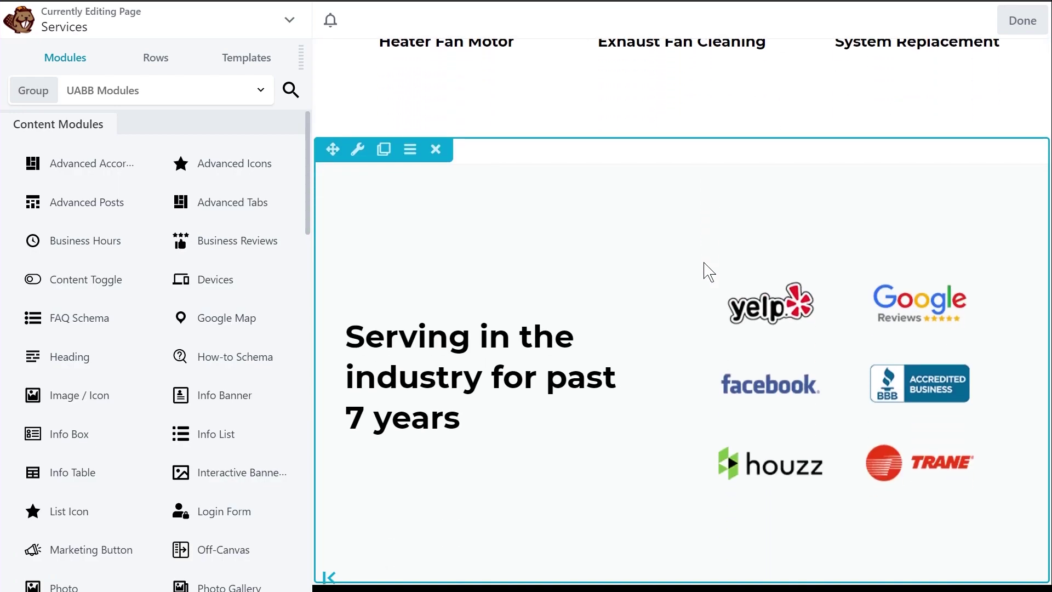
{"action": "scroll", "coordinate": [711, 278], "scroll_direction": "up", "scroll_amount": 6}
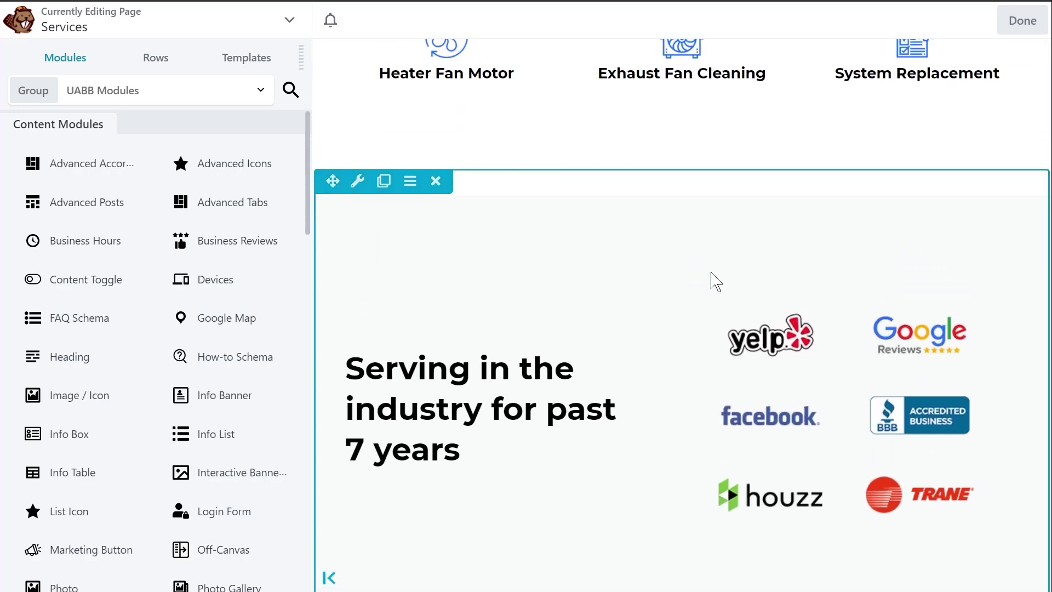
{"action": "scroll", "coordinate": [710, 278], "scroll_direction": "up", "scroll_amount": 3}
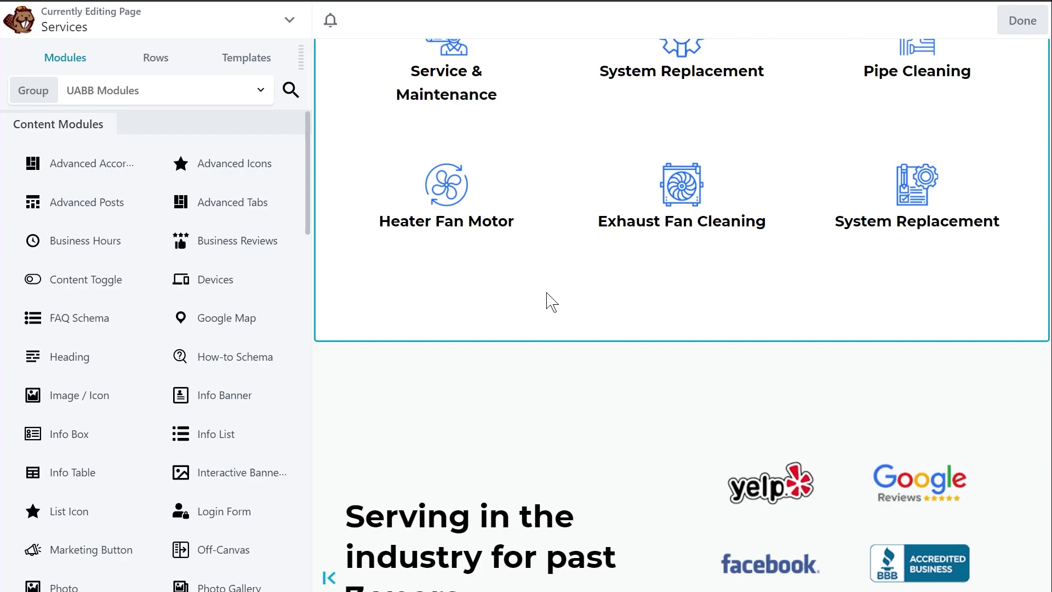
Step: Drop a UABB Heading below the services grid, replace its text with 'Business Hours' and save
{"action": "left_click_drag", "start_coordinate": [75, 356], "coordinate": [660, 360]}
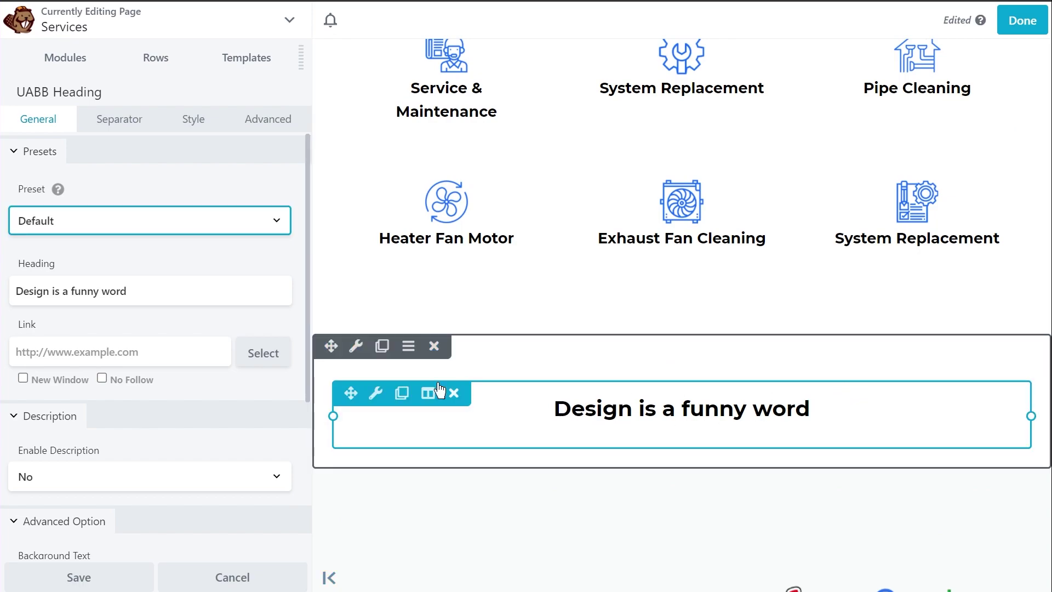
{"action": "left_click_drag", "start_coordinate": [172, 291], "coordinate": [12, 291]}
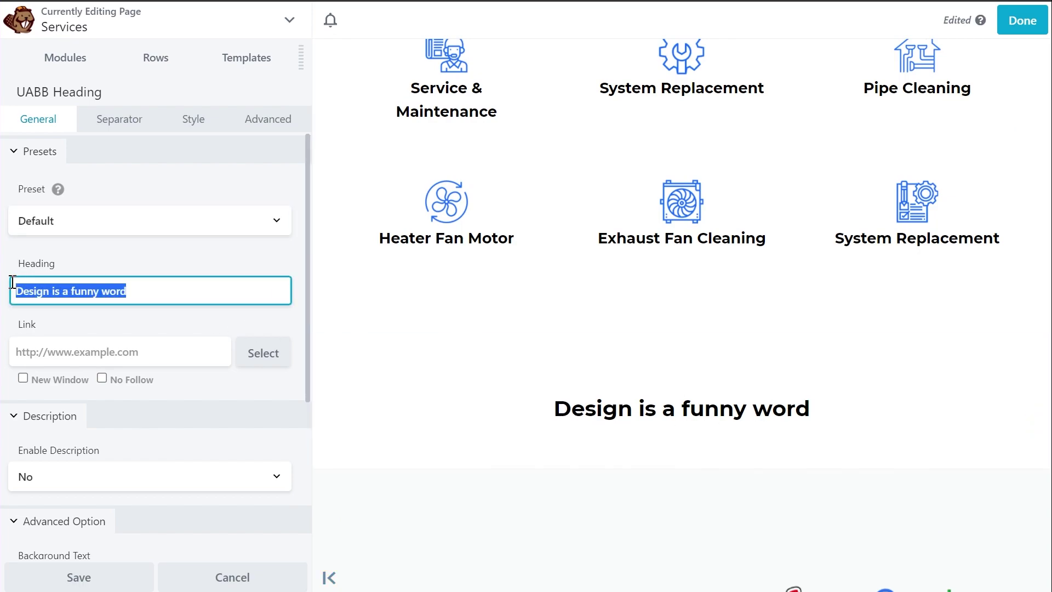
{"action": "type", "text": "Business Hours"}
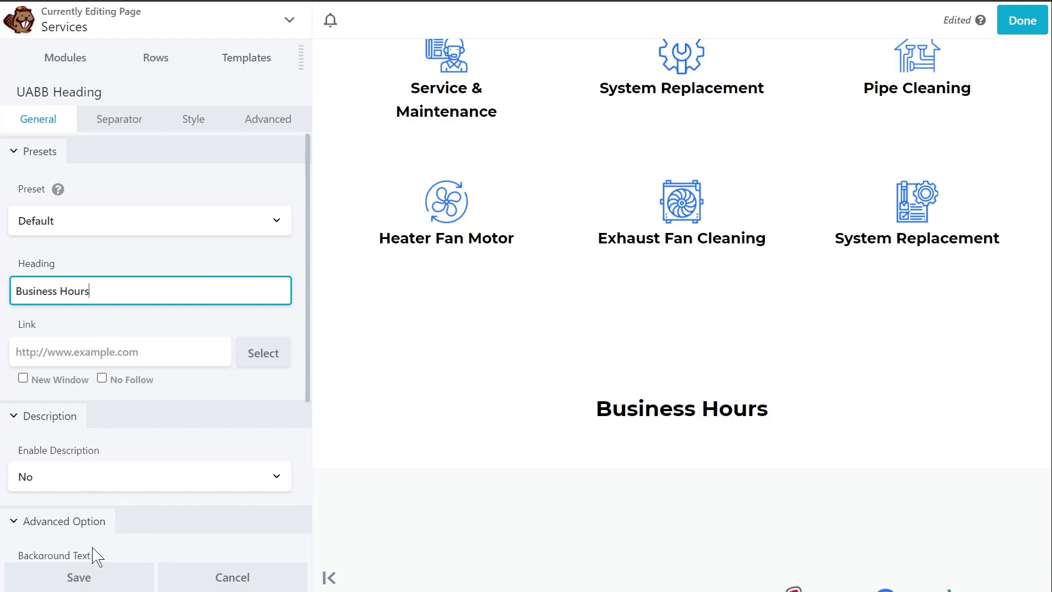
{"action": "left_click", "coordinate": [75, 578]}
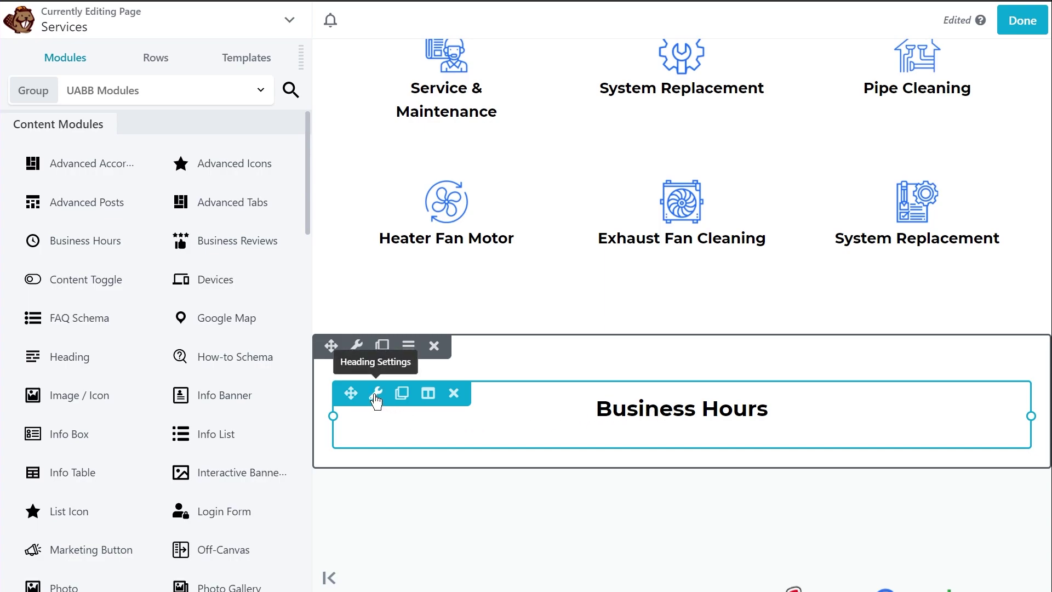
Step: Apply heading Preset 1, adding 'Description text' above Business Hours and a short divider below
{"action": "left_click", "coordinate": [376, 396]}
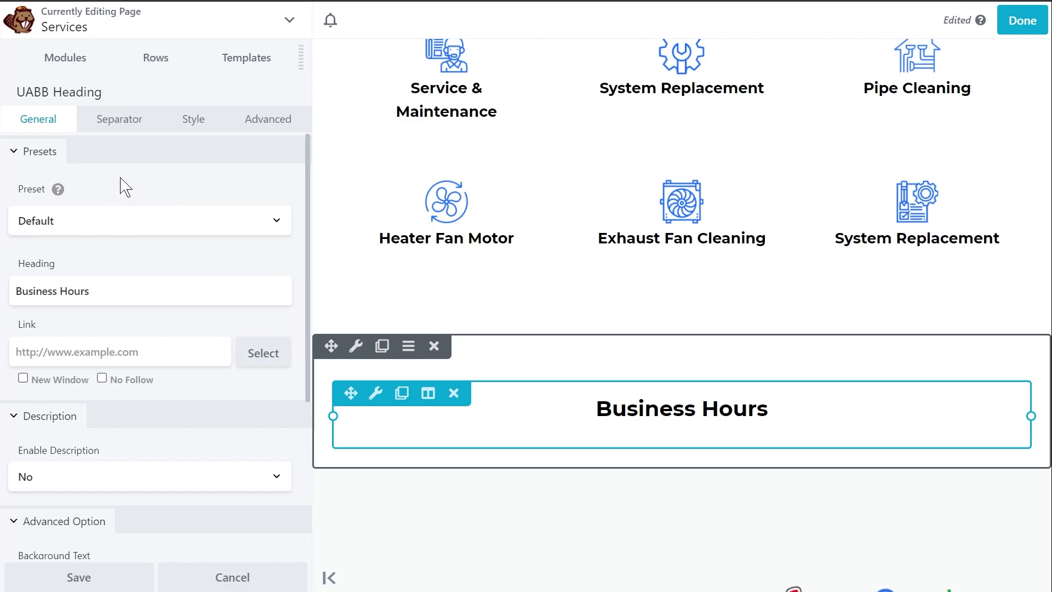
{"action": "left_click", "coordinate": [109, 226]}
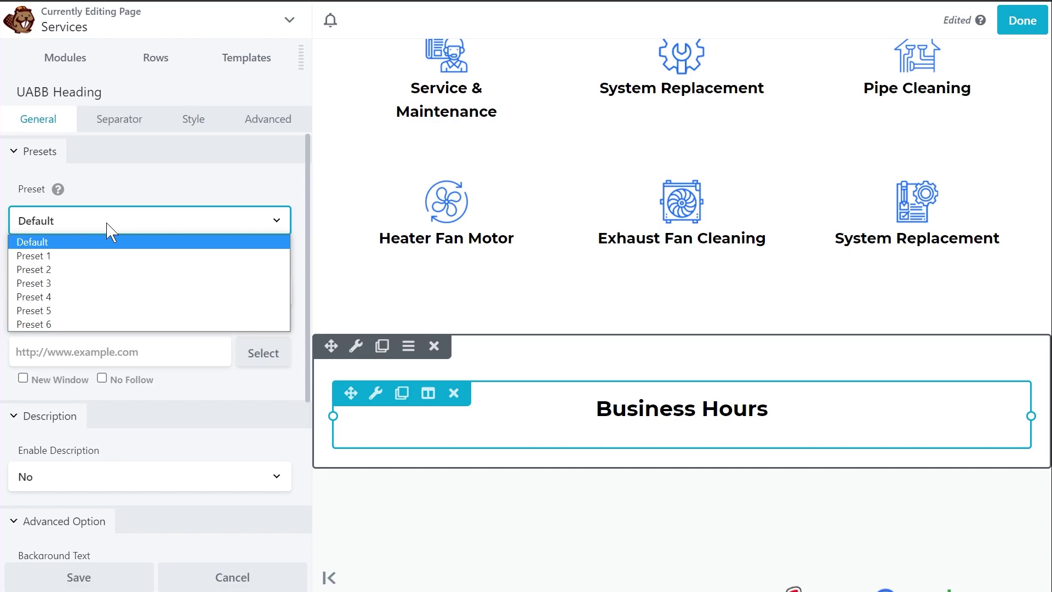
{"action": "left_click", "coordinate": [74, 256]}
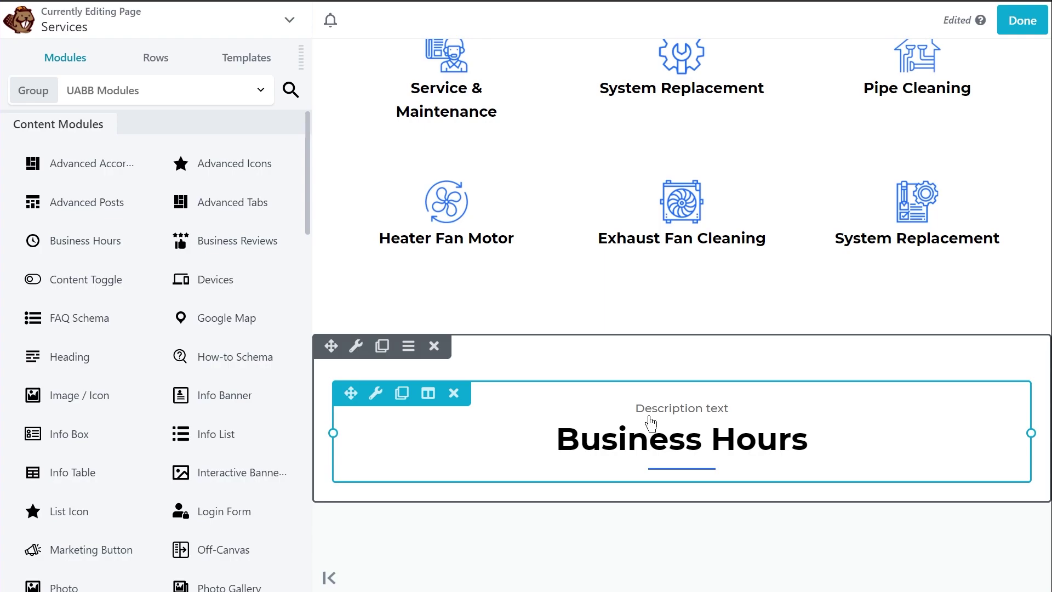
Step: Try Preset 2 on the Business Hours heading, then save it with the star-divider Preset 3
{"action": "left_click", "coordinate": [376, 393]}
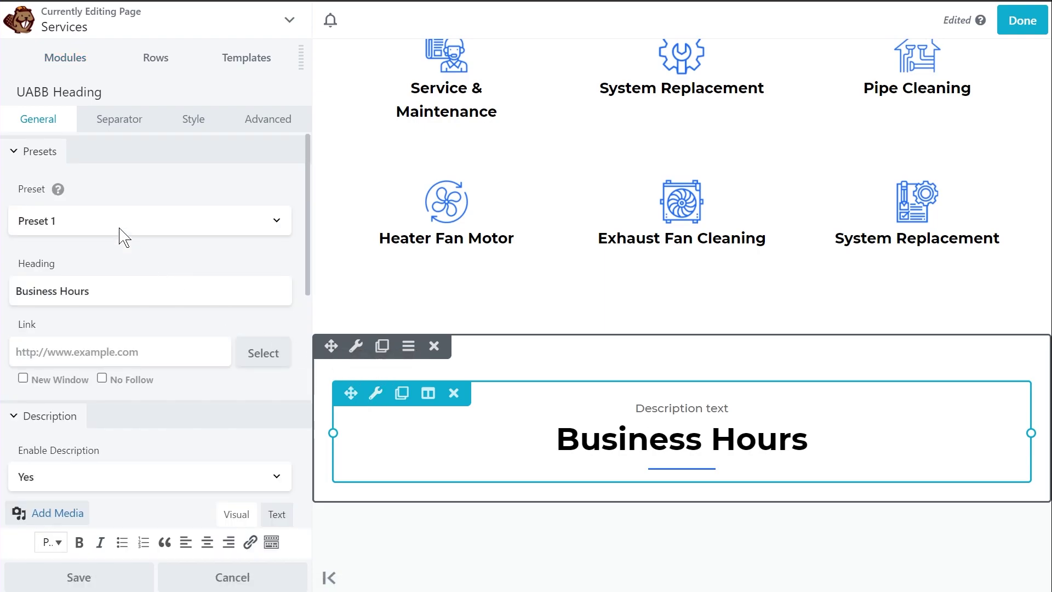
{"action": "left_click", "coordinate": [117, 219]}
{"action": "left_click", "coordinate": [104, 273]}
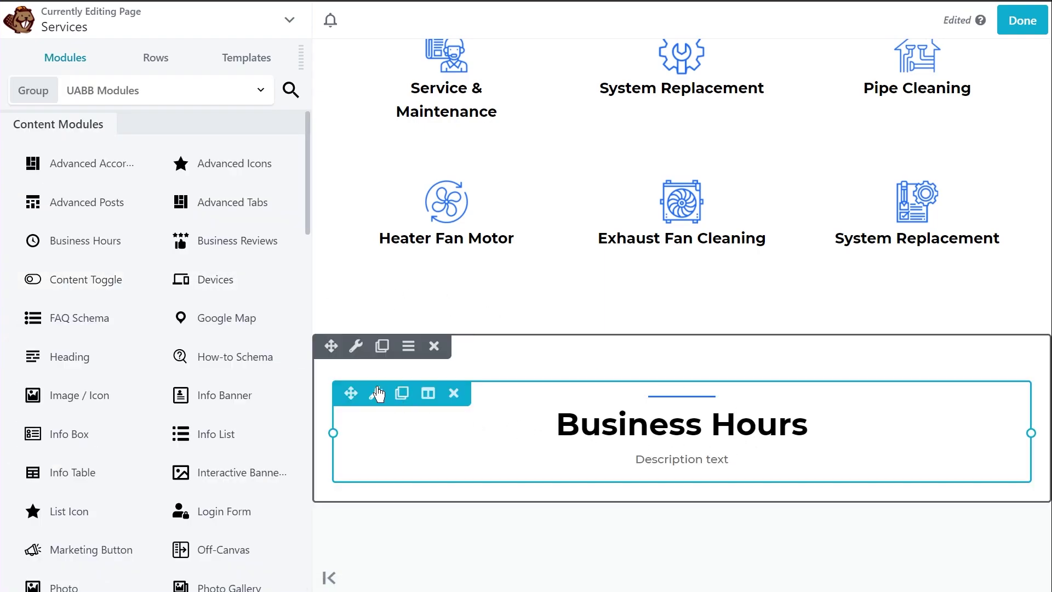
{"action": "left_click", "coordinate": [376, 392]}
{"action": "left_click", "coordinate": [134, 225]}
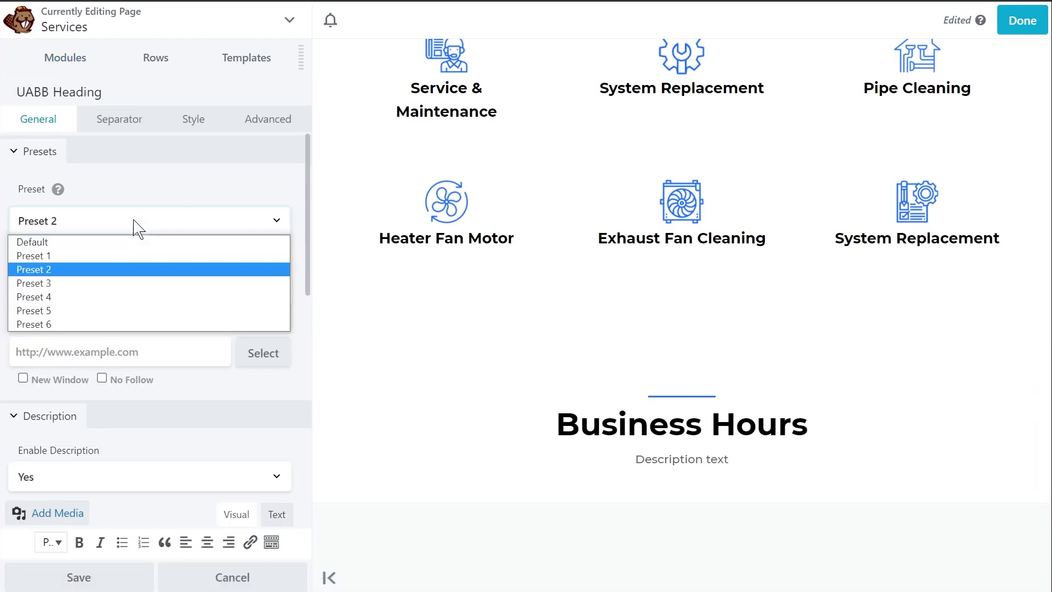
{"action": "left_click", "coordinate": [106, 268]}
{"action": "key", "text": "Return"}
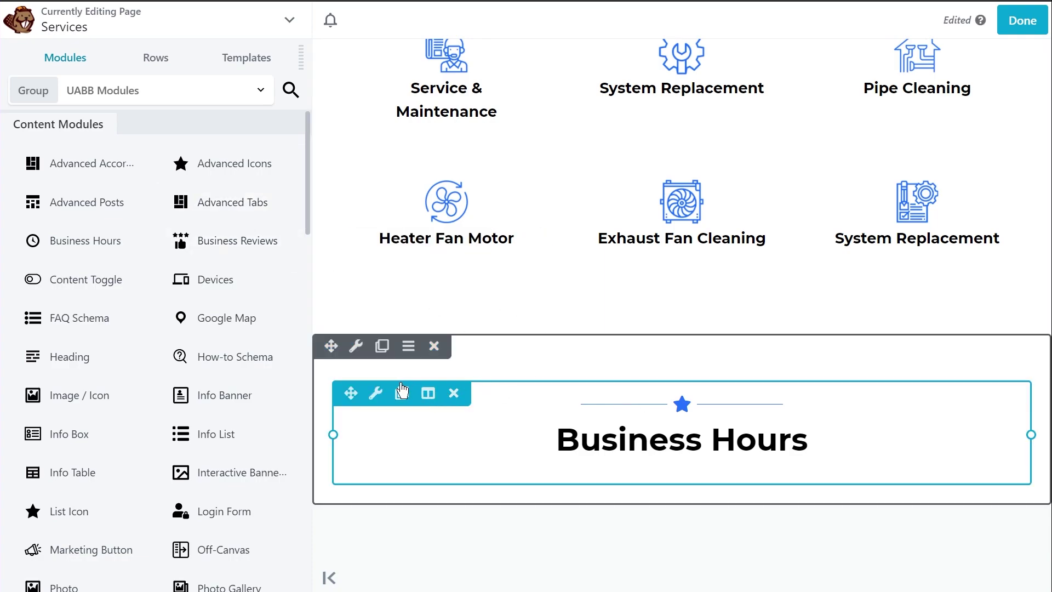
Step: Try Preset 4, duplicate and delete a heading copy, then switch back to Preset 3
{"action": "left_click", "coordinate": [378, 395]}
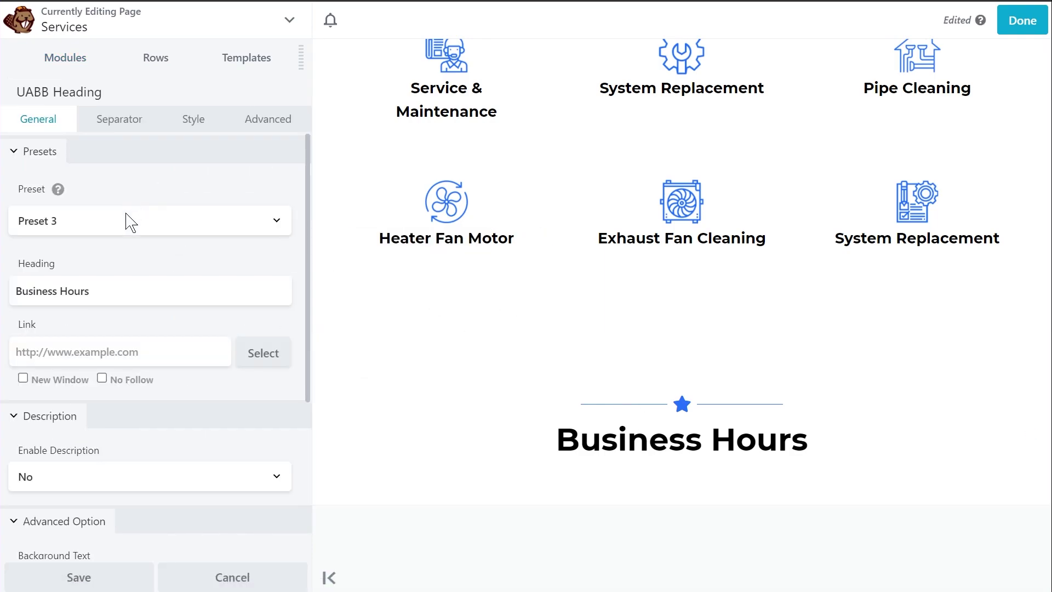
{"action": "left_click", "coordinate": [124, 219]}
{"action": "left_click", "coordinate": [100, 296]}
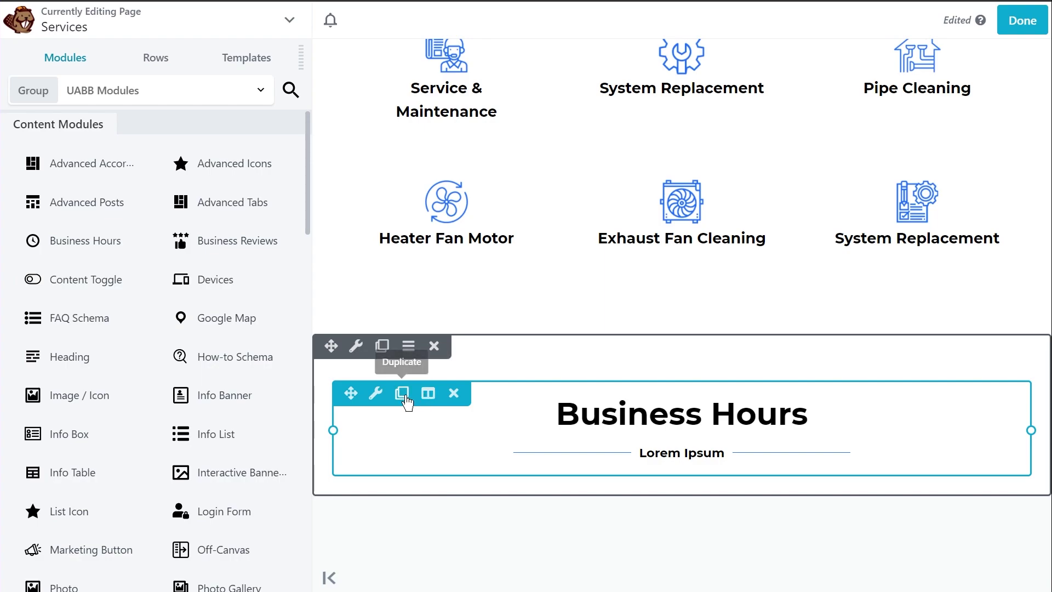
{"action": "left_click", "coordinate": [402, 394]}
{"action": "left_click", "coordinate": [375, 394]}
{"action": "scroll", "coordinate": [602, 471], "scroll_direction": "down", "scroll_amount": 3}
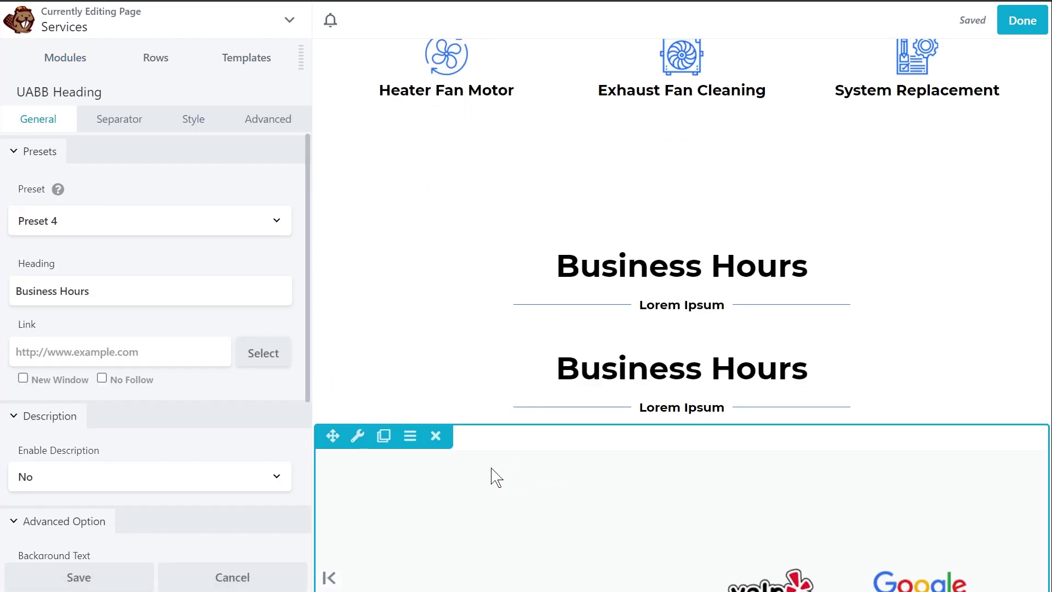
{"action": "left_click", "coordinate": [453, 349]}
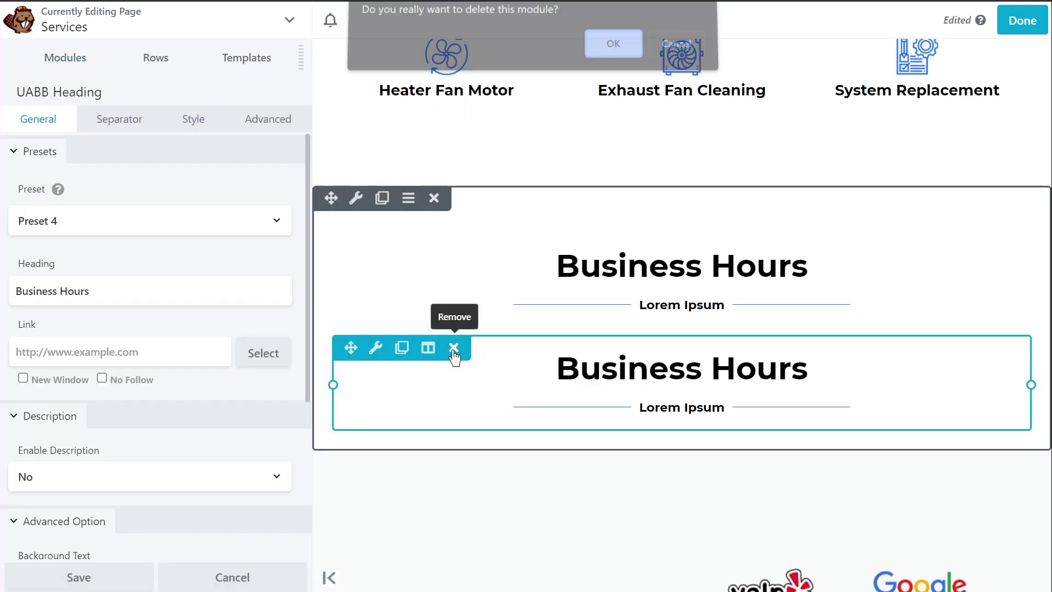
{"action": "left_click", "coordinate": [630, 55]}
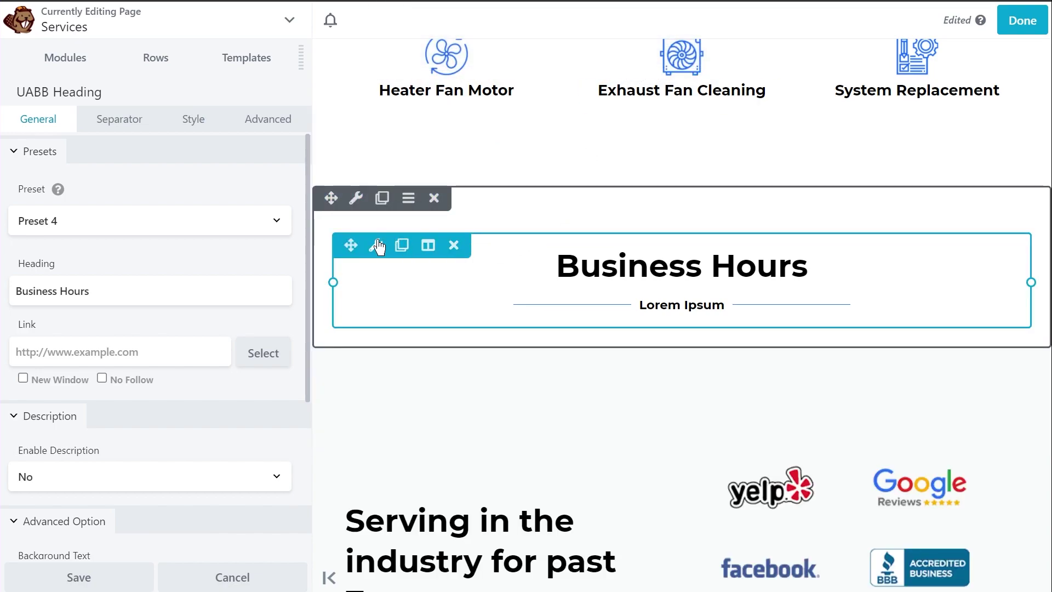
{"action": "left_click", "coordinate": [123, 225]}
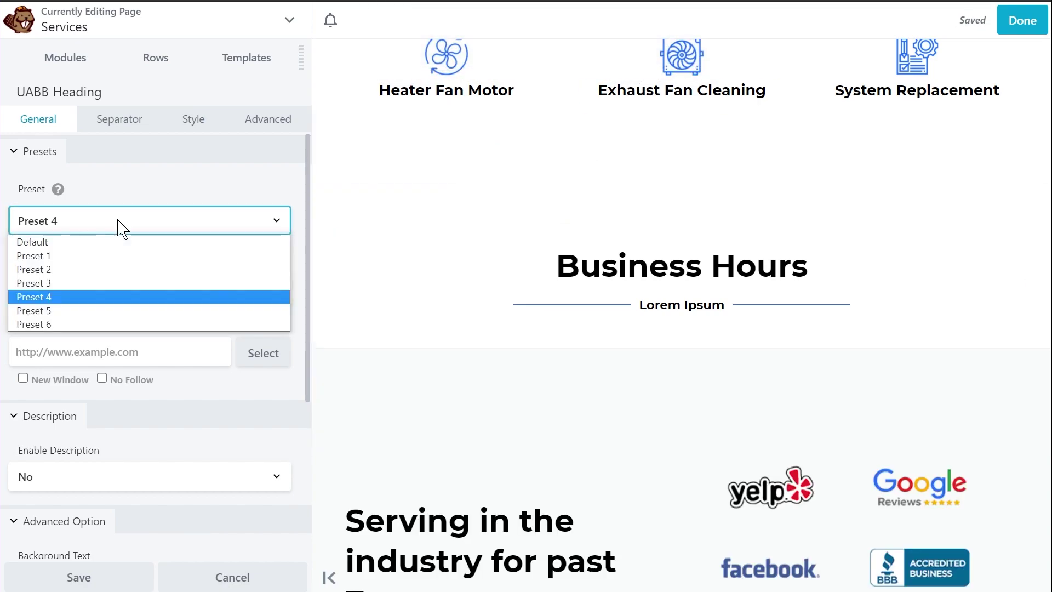
{"action": "left_click", "coordinate": [89, 296]}
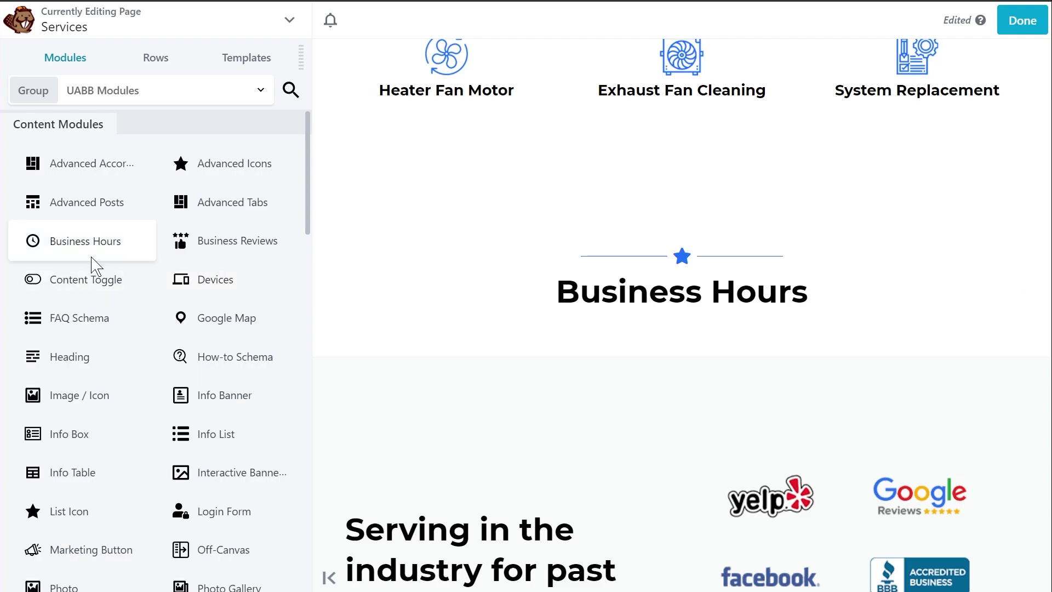
Step: Place a Business Hours module below the heading showing Monday–Friday 8:30 AM - 7:30 PM, weekends Closed
{"action": "left_click_drag", "start_coordinate": [104, 248], "coordinate": [652, 412]}
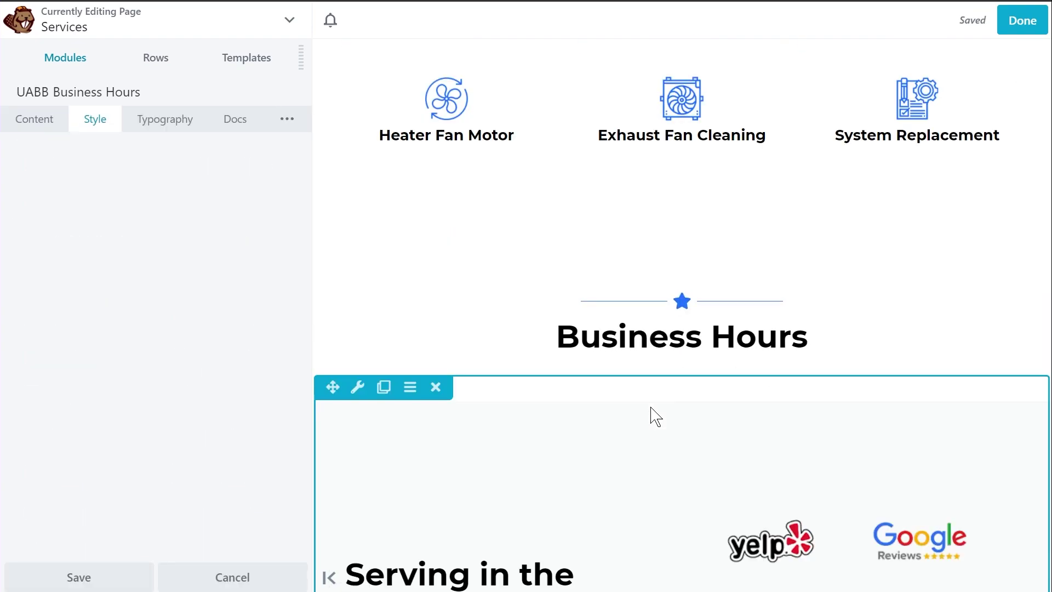
{"action": "scroll", "coordinate": [676, 328], "scroll_direction": "down", "scroll_amount": 2}
{"action": "scroll", "coordinate": [676, 305], "scroll_direction": "down", "scroll_amount": 1}
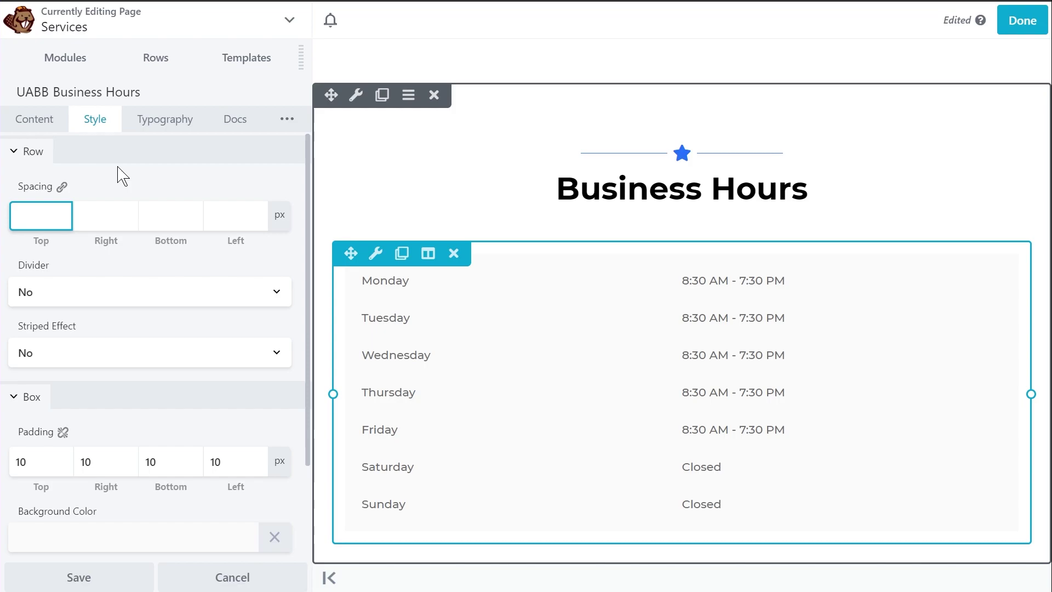
Step: Try Preset 1 on the Business Hours table and review the result
{"action": "left_click", "coordinate": [39, 125]}
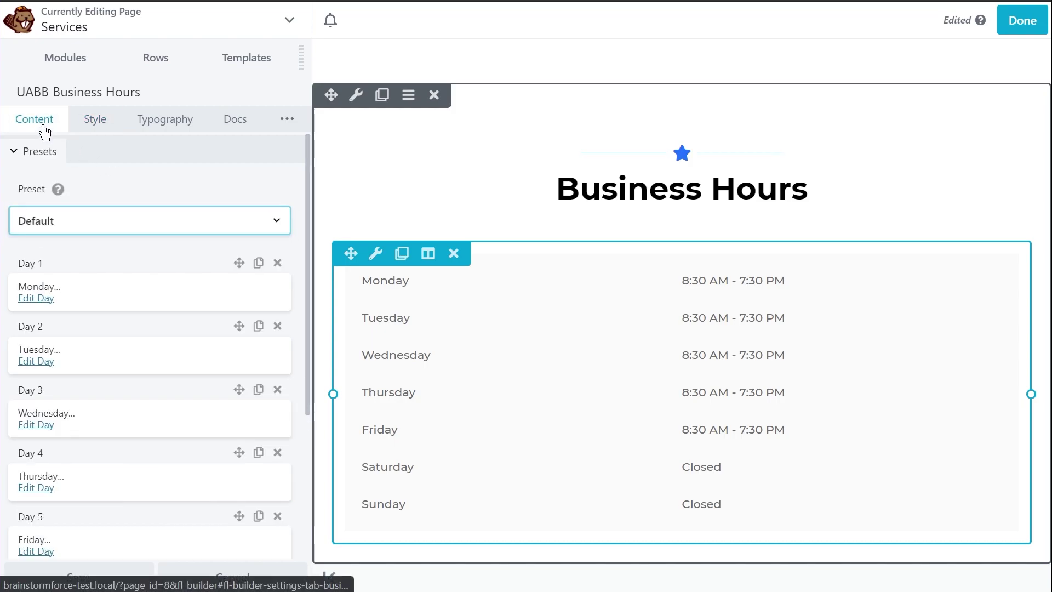
{"action": "left_click", "coordinate": [155, 221]}
{"action": "left_click", "coordinate": [132, 252]}
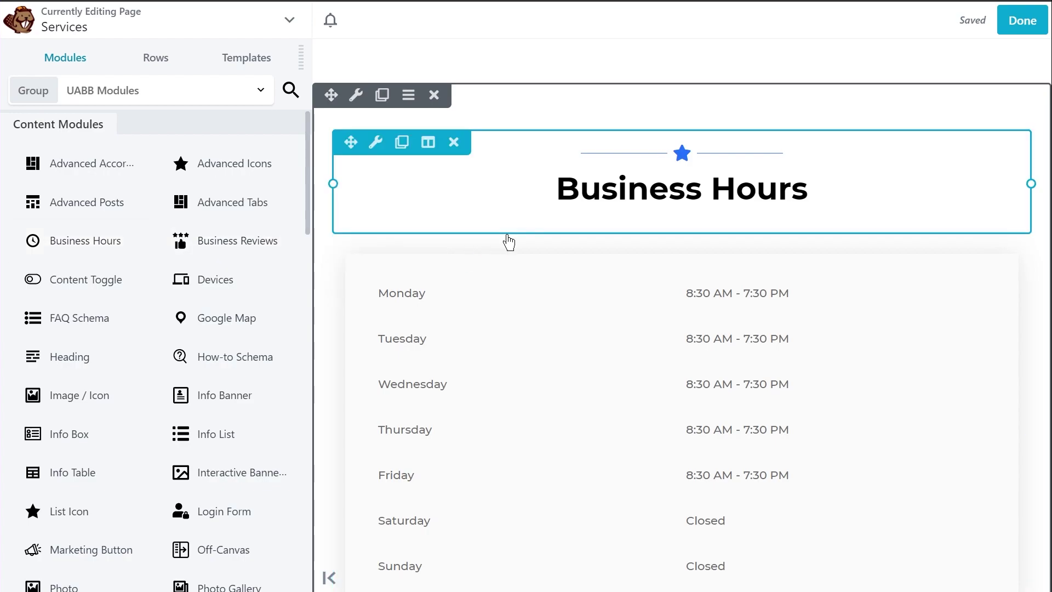
{"action": "scroll", "coordinate": [506, 247], "scroll_direction": "down", "scroll_amount": 3}
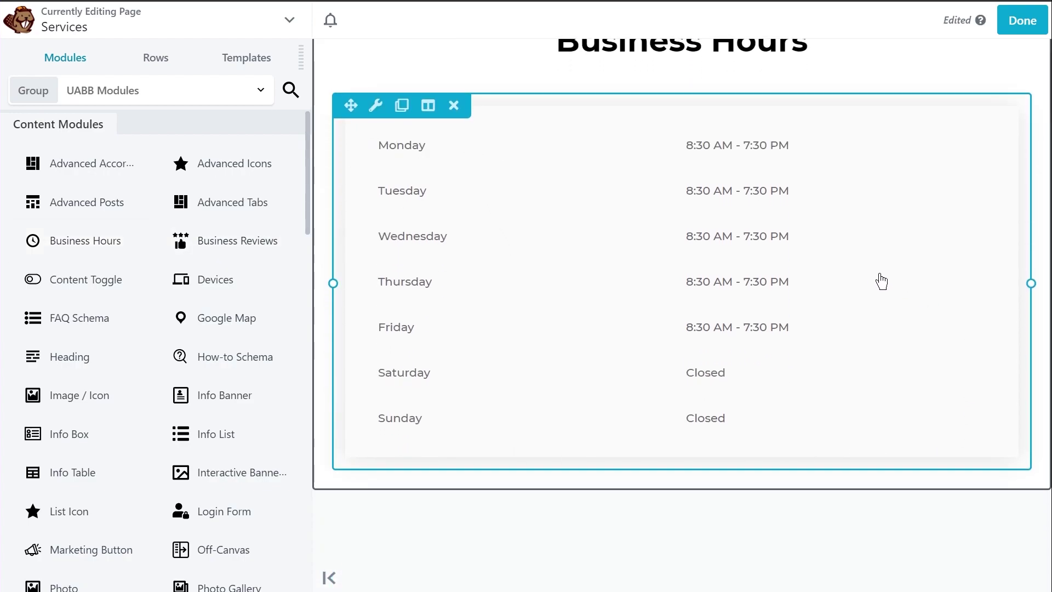
{"action": "scroll", "coordinate": [811, 278], "scroll_direction": "up", "scroll_amount": 3}
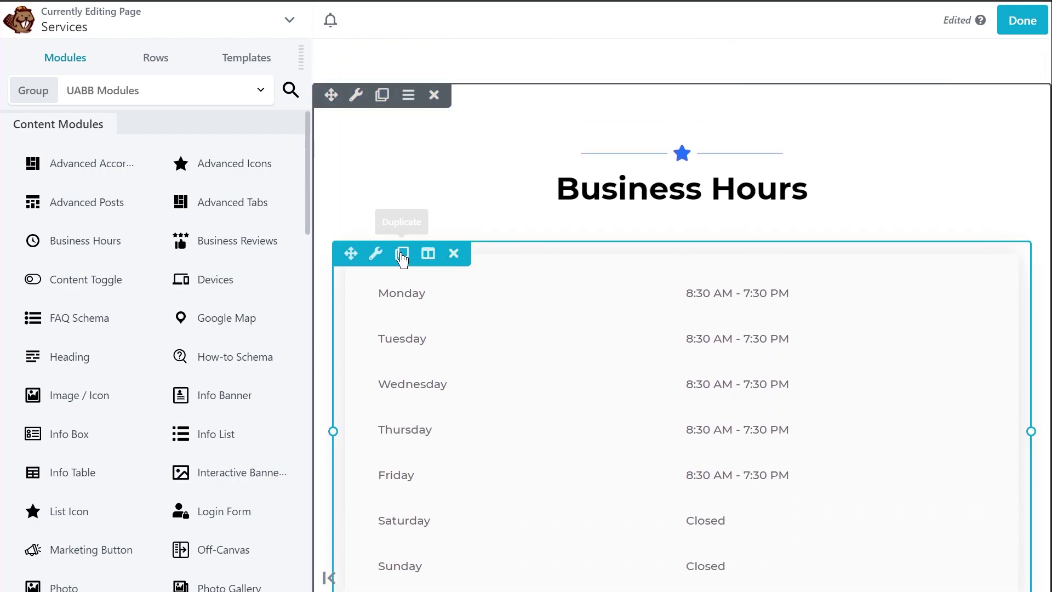
Step: Apply Preset 2 to the Business Hours table for grey-striped rows and save it
{"action": "left_click", "coordinate": [375, 253]}
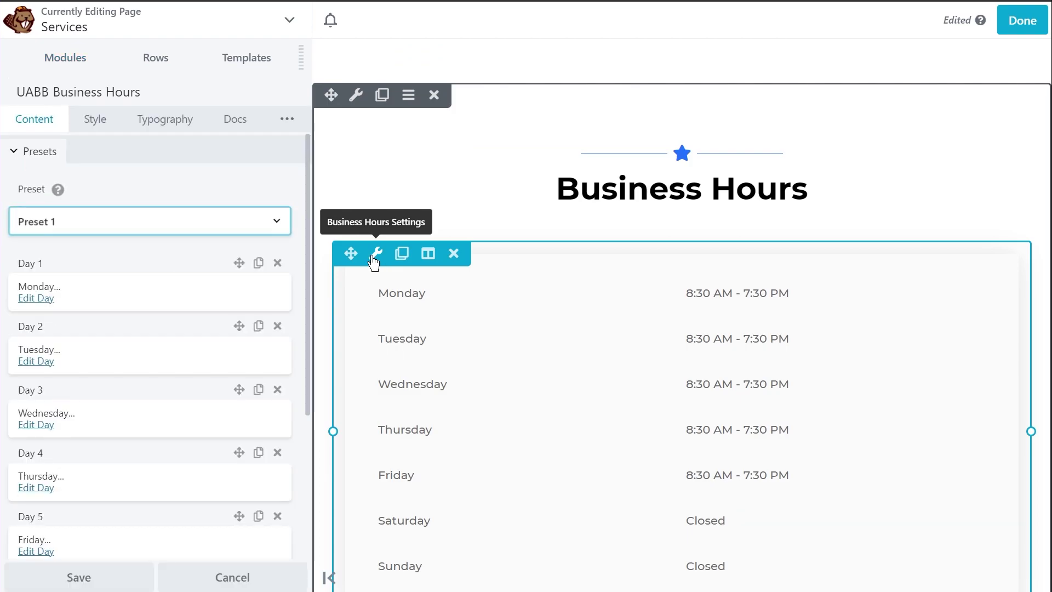
{"action": "left_click", "coordinate": [186, 227]}
{"action": "left_click", "coordinate": [164, 269]}
{"action": "left_click", "coordinate": [533, 265]}
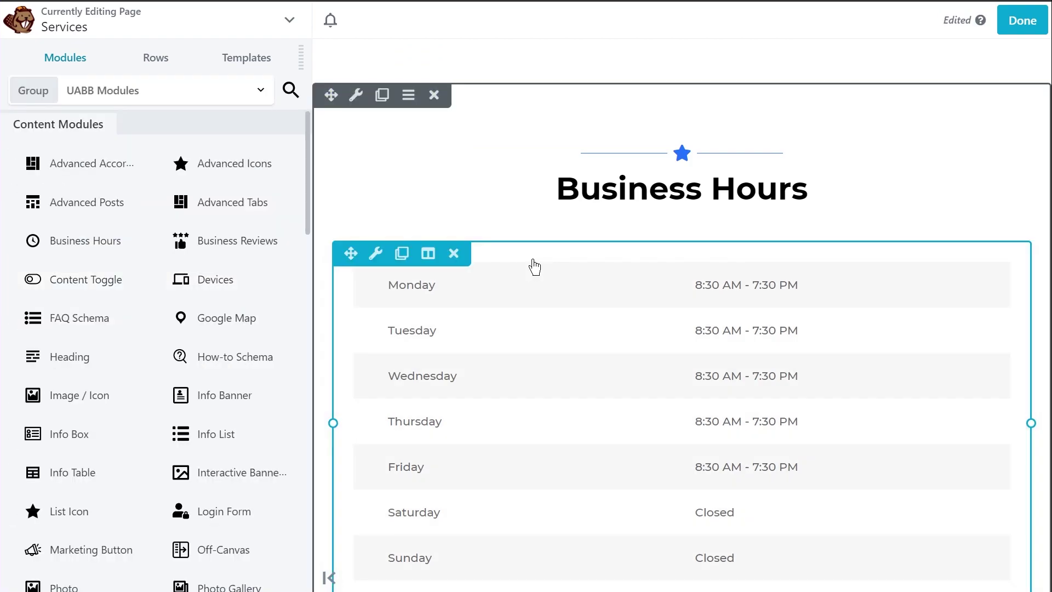
{"action": "scroll", "coordinate": [550, 242], "scroll_direction": "down", "scroll_amount": 2}
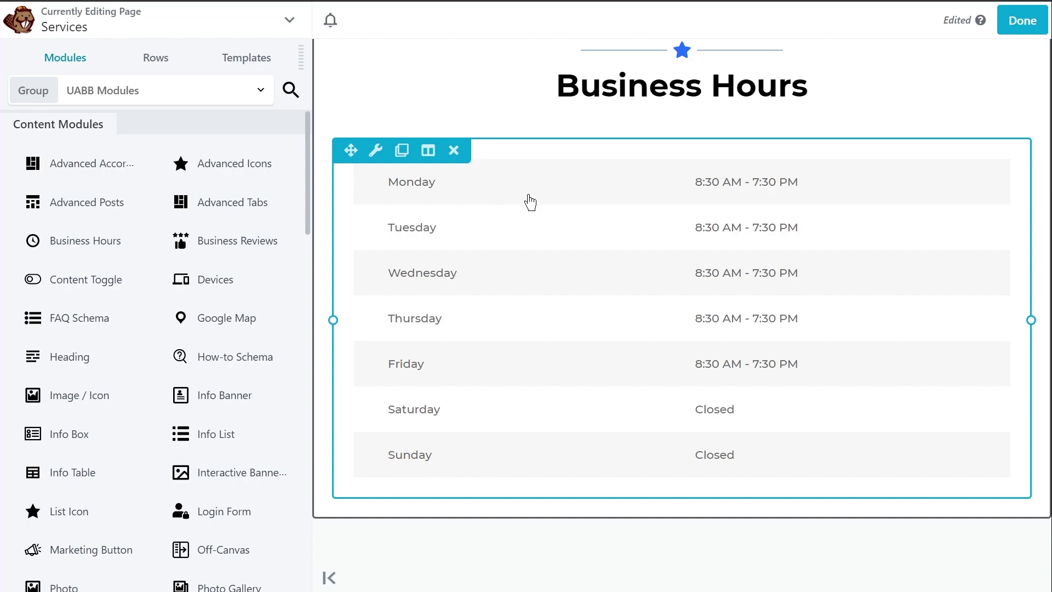
Step: Set the table's Striped Odd Rows Color to #f1f6ff in the Style settings and save
{"action": "left_click", "coordinate": [372, 159]}
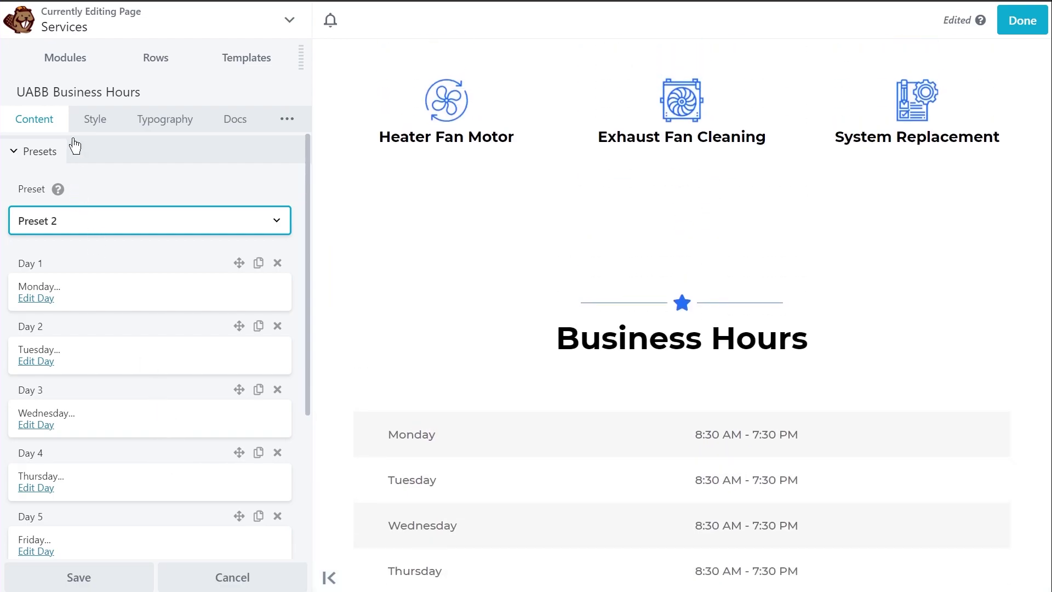
{"action": "left_click", "coordinate": [87, 122]}
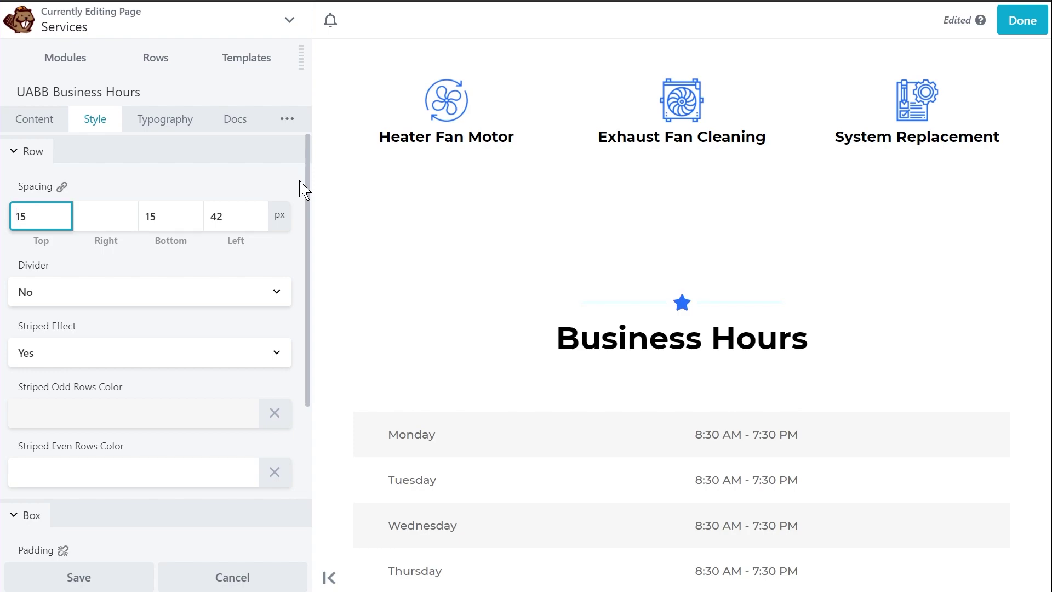
{"action": "scroll", "coordinate": [463, 227], "scroll_direction": "down", "scroll_amount": 3}
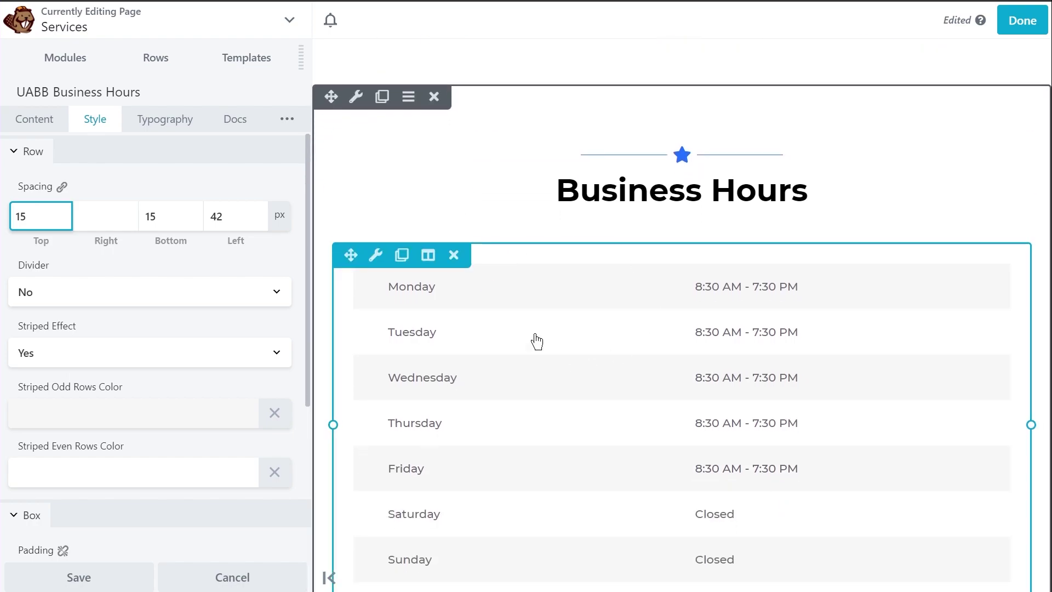
{"action": "scroll", "coordinate": [543, 268], "scroll_direction": "down", "scroll_amount": 3}
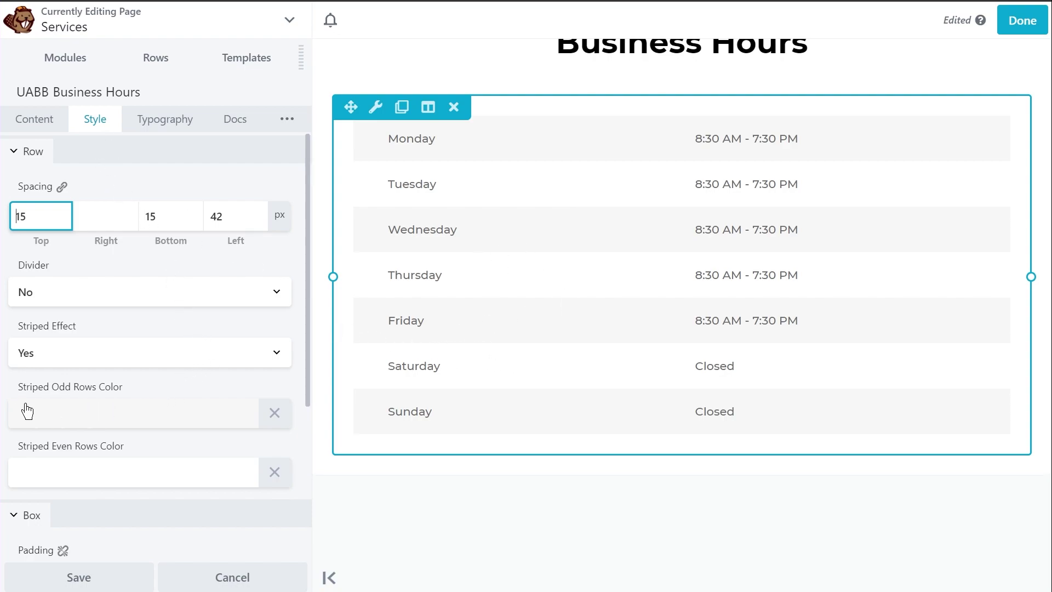
{"action": "left_click", "coordinate": [96, 422]}
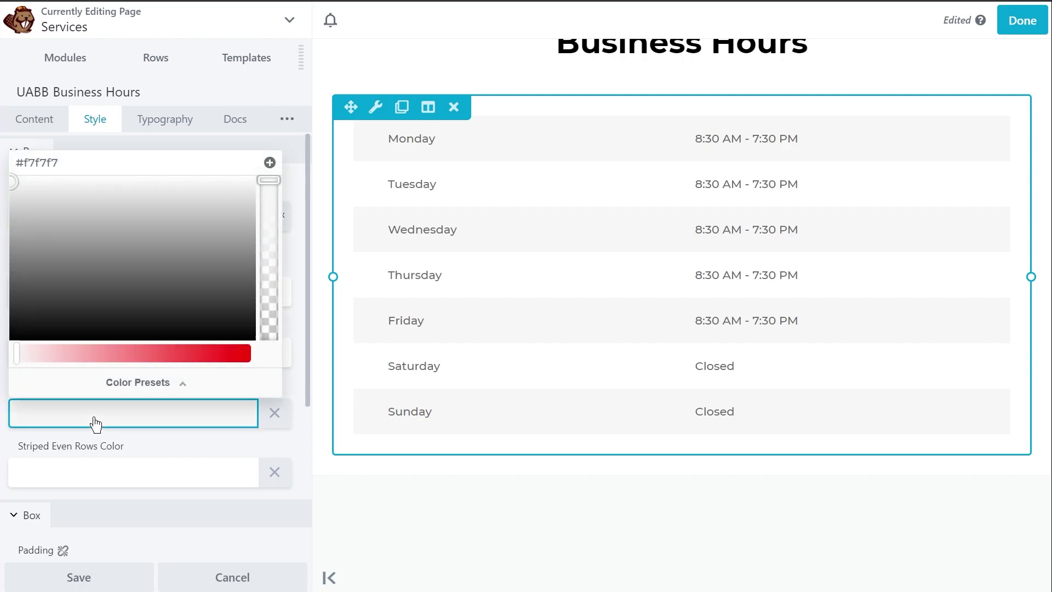
{"action": "left_click", "coordinate": [78, 162]}
{"action": "triple_click", "coordinate": [78, 163]}
{"action": "type", "text": "#f1f6ff"}
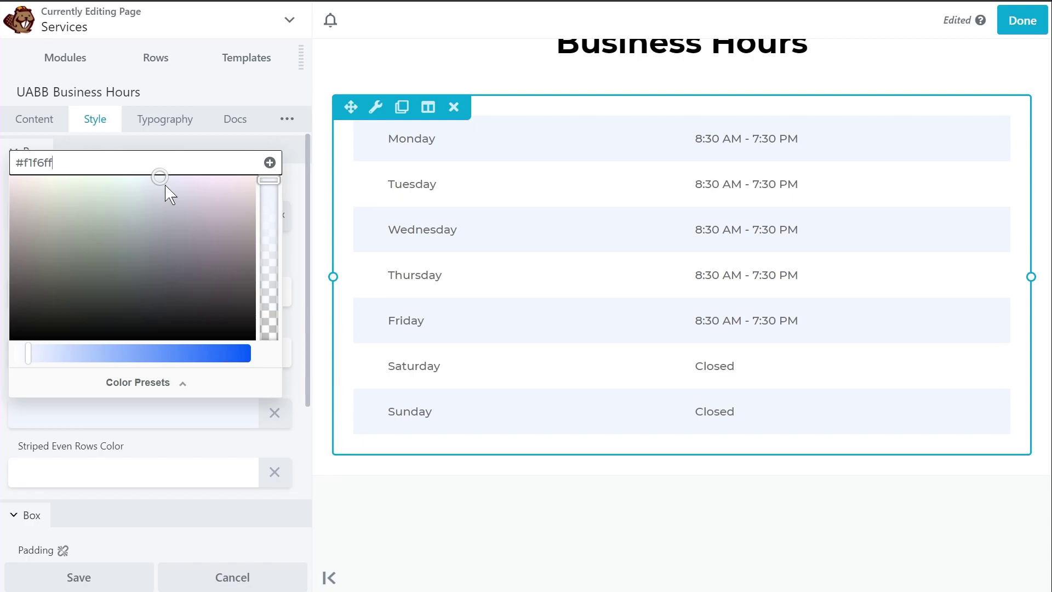
{"action": "left_click", "coordinate": [305, 376]}
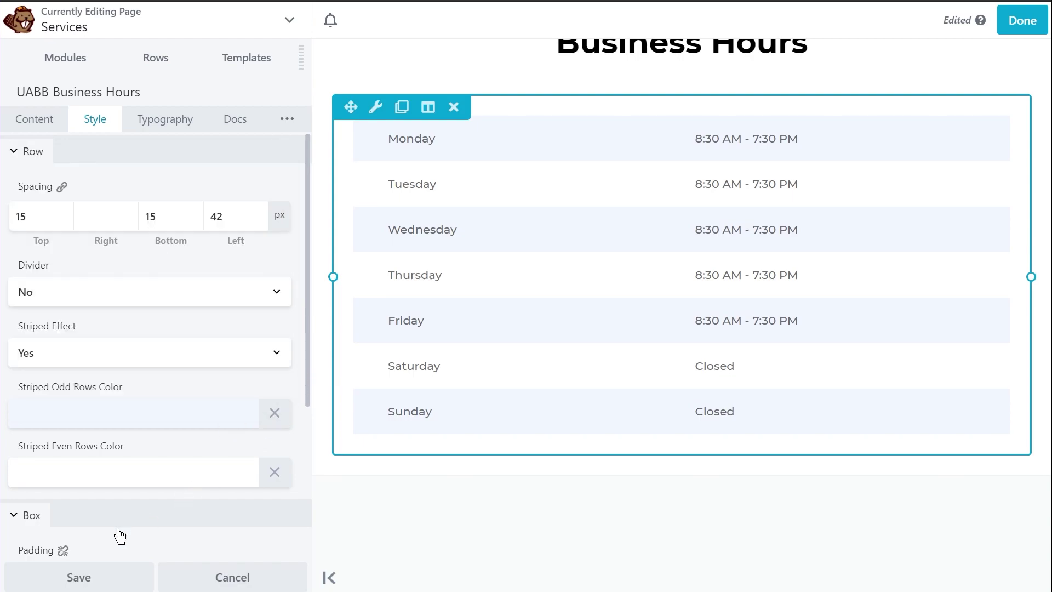
{"action": "left_click", "coordinate": [77, 576]}
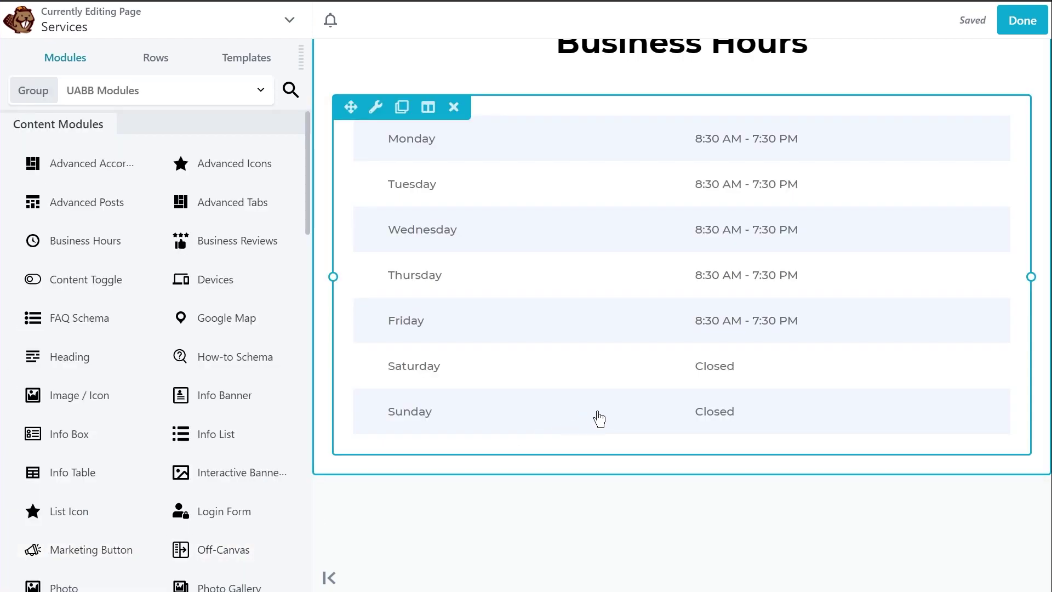
{"action": "scroll", "coordinate": [741, 362], "scroll_direction": "up", "scroll_amount": 5}
{"action": "scroll", "coordinate": [734, 363], "scroll_direction": "up", "scroll_amount": 5}
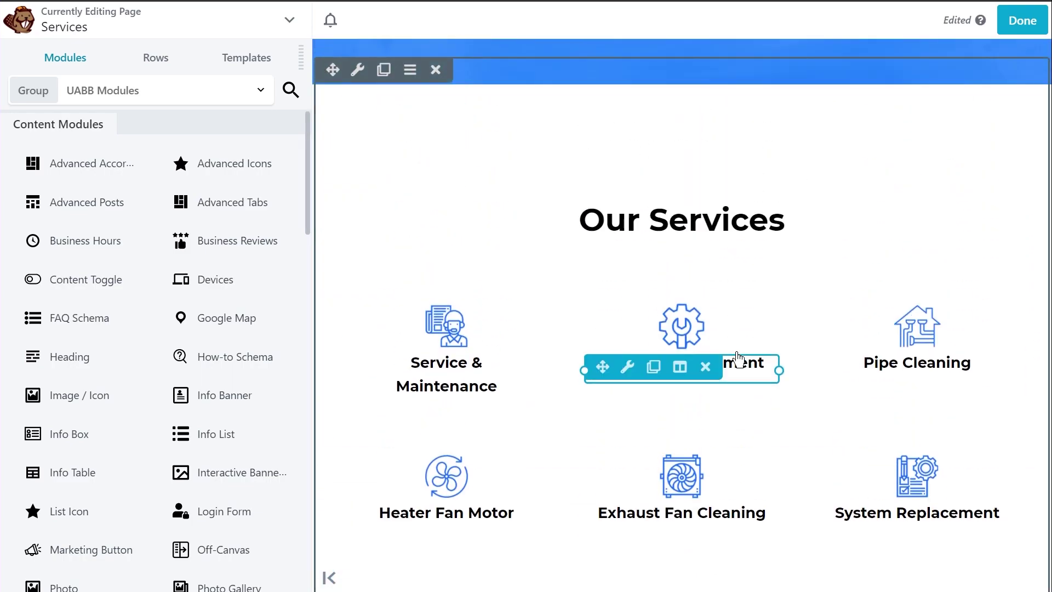
{"action": "scroll", "coordinate": [728, 362], "scroll_direction": "down", "scroll_amount": 9}
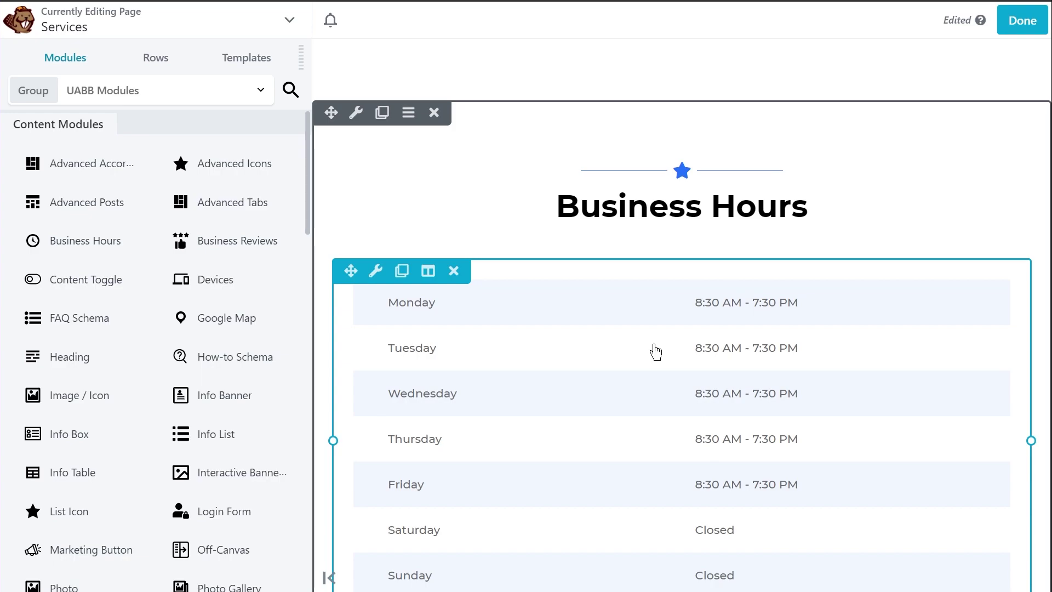
{"action": "scroll", "coordinate": [655, 353], "scroll_direction": "down", "scroll_amount": 5}
{"action": "scroll", "coordinate": [654, 353], "scroll_direction": "up", "scroll_amount": 3}
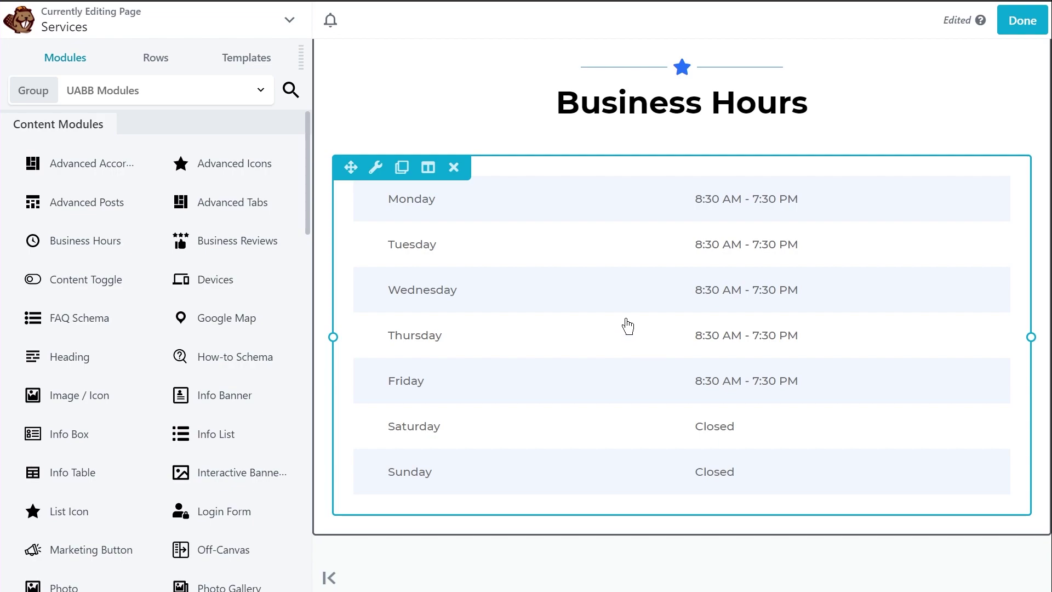
{"action": "left_click", "coordinate": [1025, 22]}
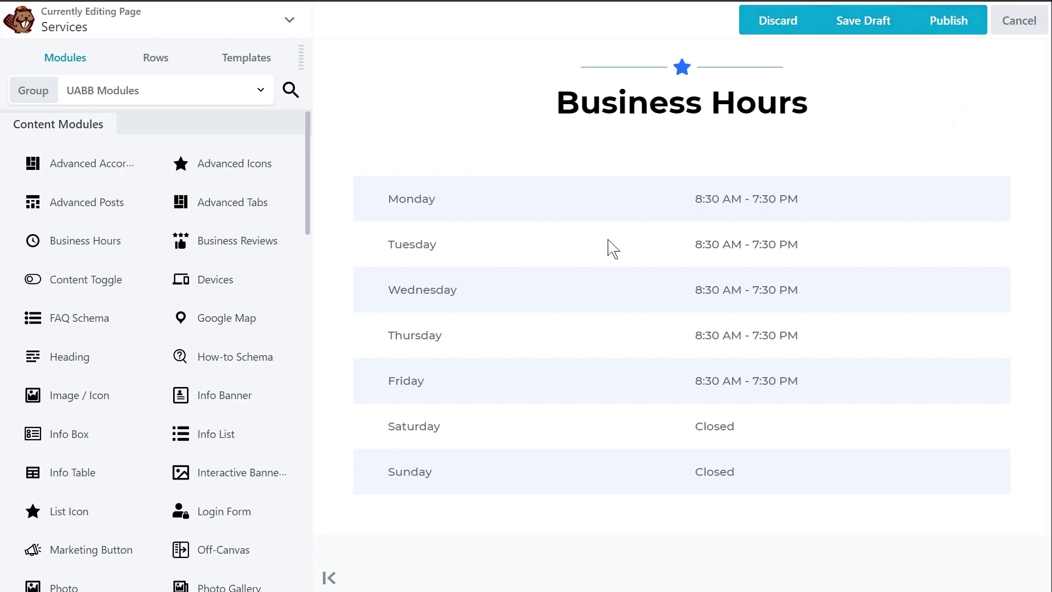
{"action": "left_click", "coordinate": [598, 291]}
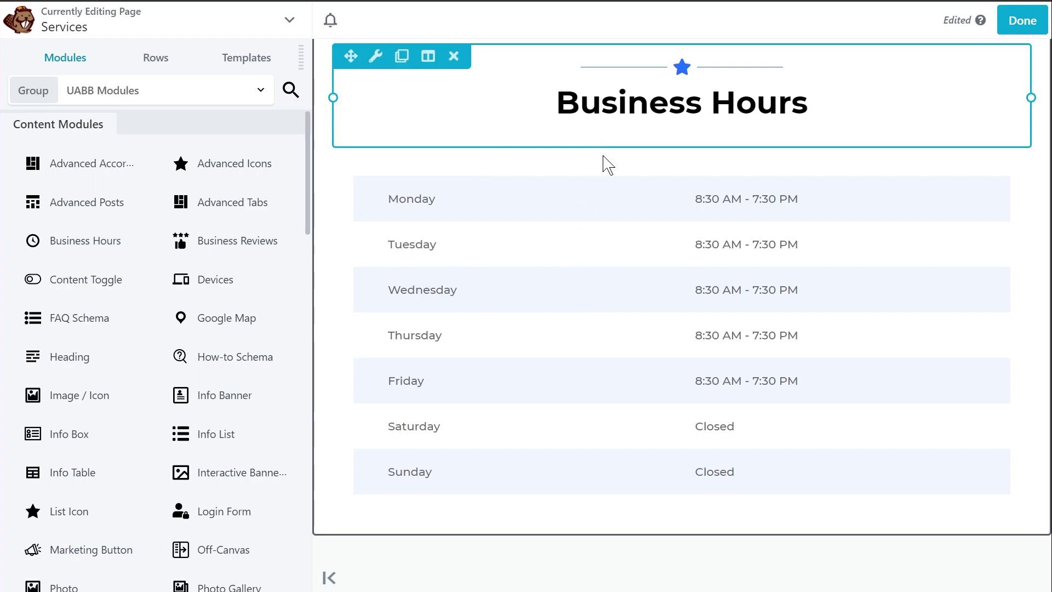
Step: Collapse the modules sidebar and review the full-width Services page from banner to Business Hours
{"action": "left_click", "coordinate": [329, 577]}
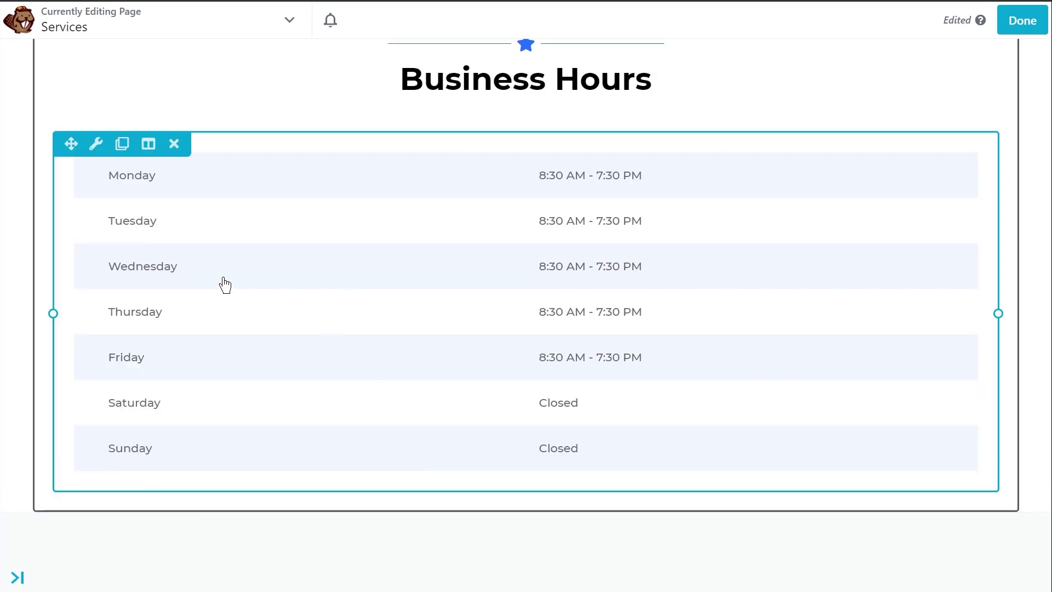
{"action": "scroll", "coordinate": [1020, 299], "scroll_direction": "up", "scroll_amount": 5}
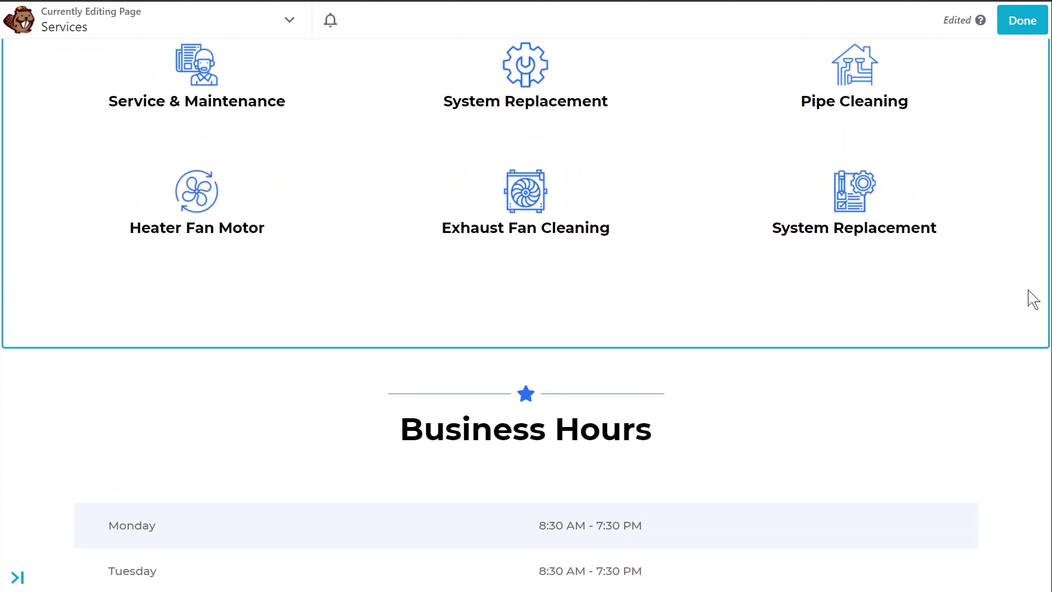
{"action": "scroll", "coordinate": [1047, 298], "scroll_direction": "up", "scroll_amount": 5}
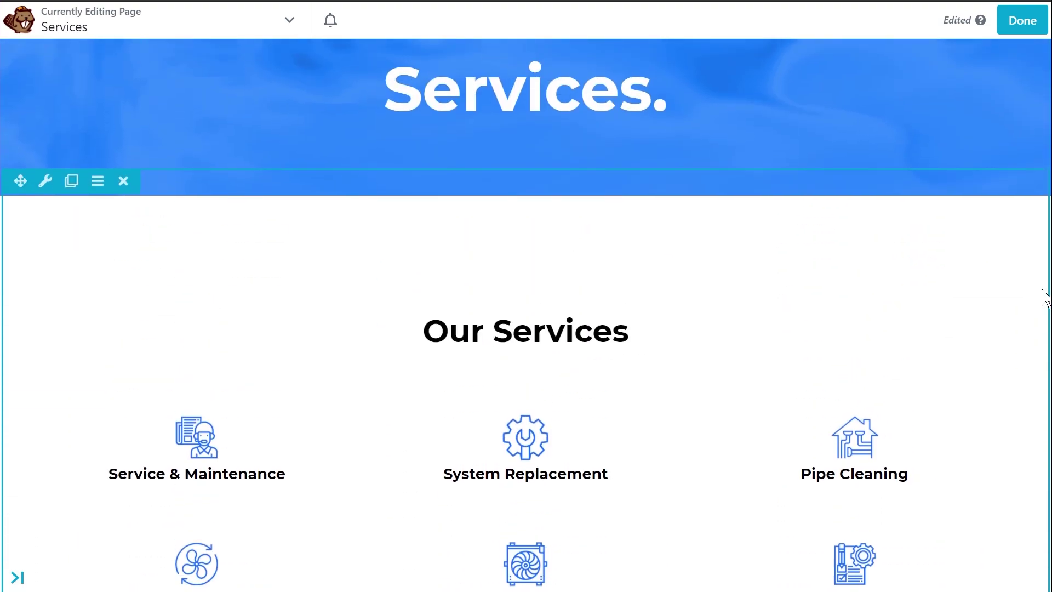
{"action": "scroll", "coordinate": [1047, 299], "scroll_direction": "down", "scroll_amount": 8}
{"action": "scroll", "coordinate": [1047, 299], "scroll_direction": "down", "scroll_amount": 8}
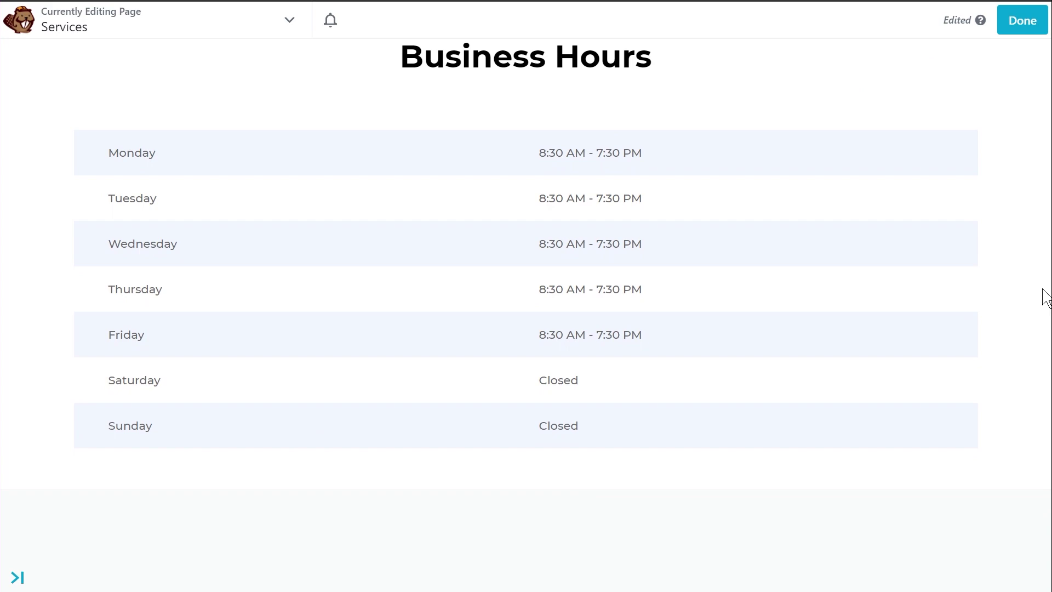
{"action": "scroll", "coordinate": [1046, 299], "scroll_direction": "down", "scroll_amount": 10}
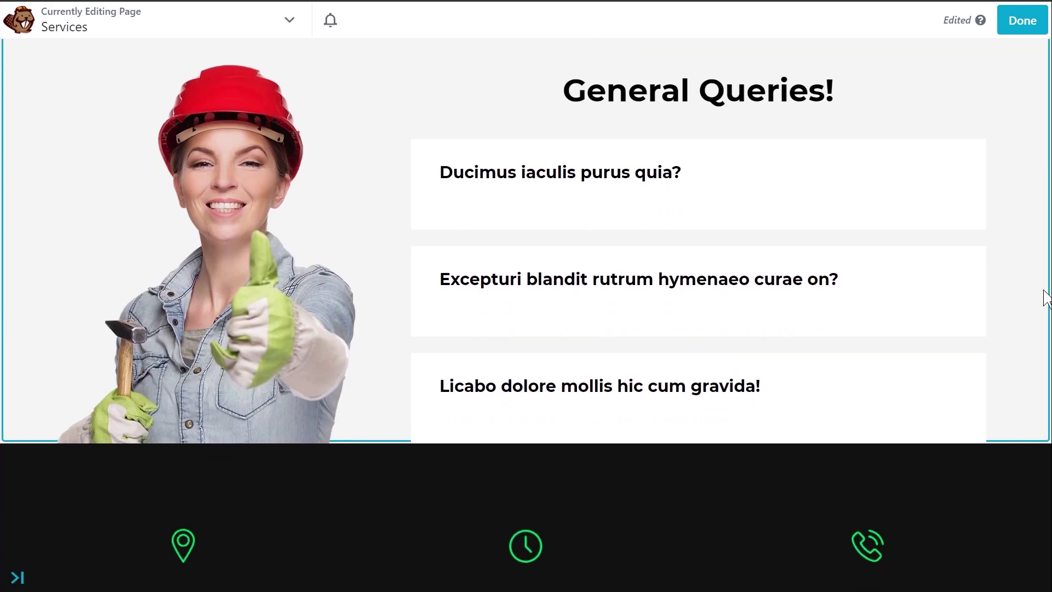
{"action": "scroll", "coordinate": [1047, 299], "scroll_direction": "up", "scroll_amount": 10}
{"action": "scroll", "coordinate": [1047, 299], "scroll_direction": "up", "scroll_amount": 12}
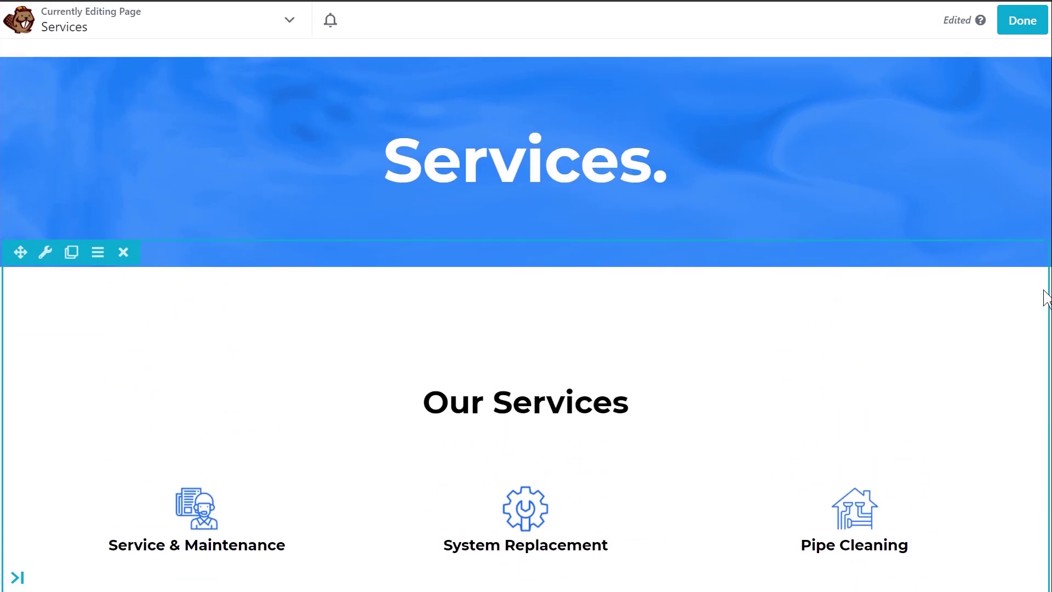